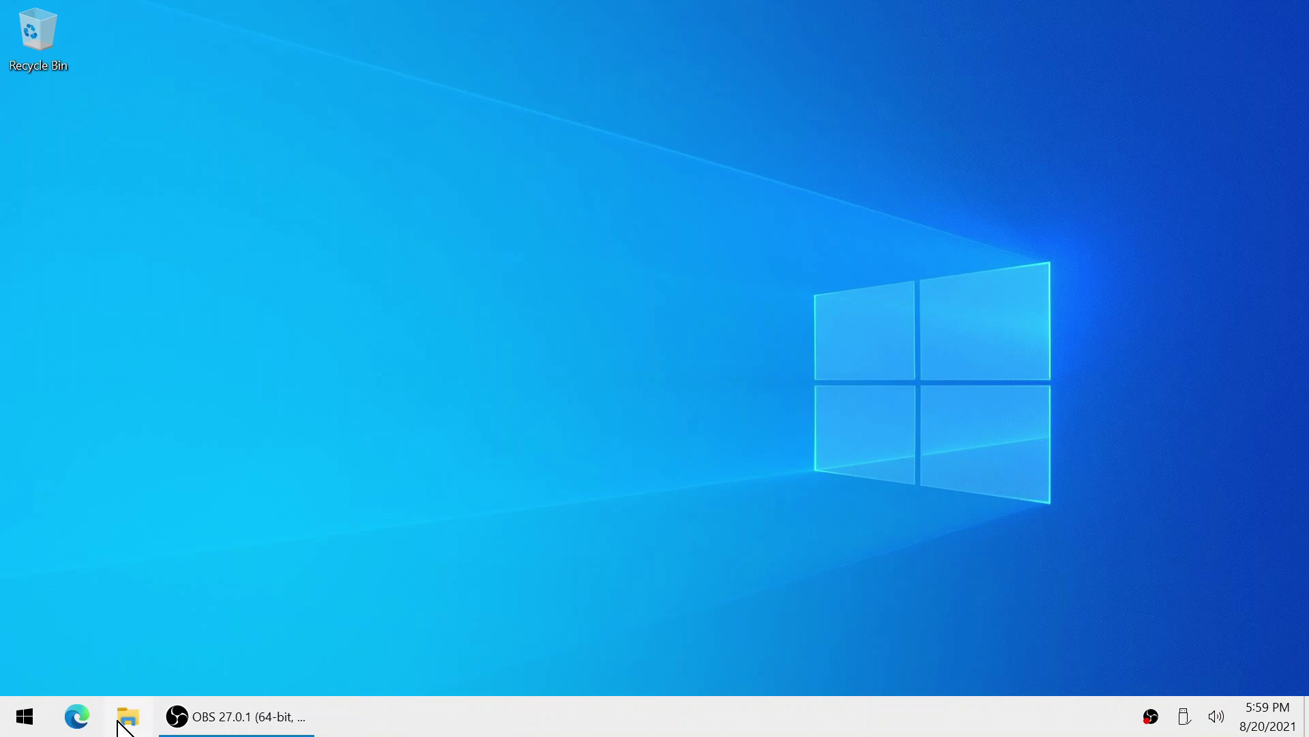
Step: Check the USB (E:) drive's properties in File Explorer, then close Explorer
left_click(128, 717)
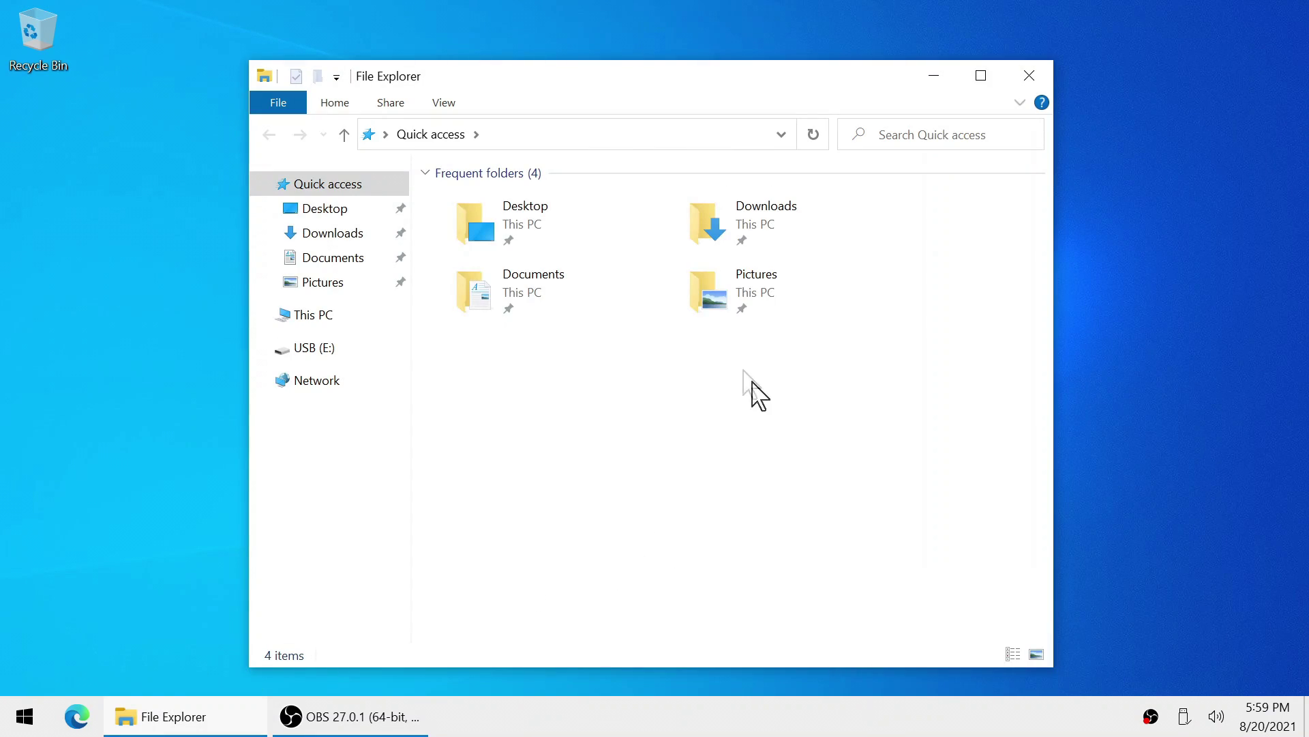
left_click(320, 316)
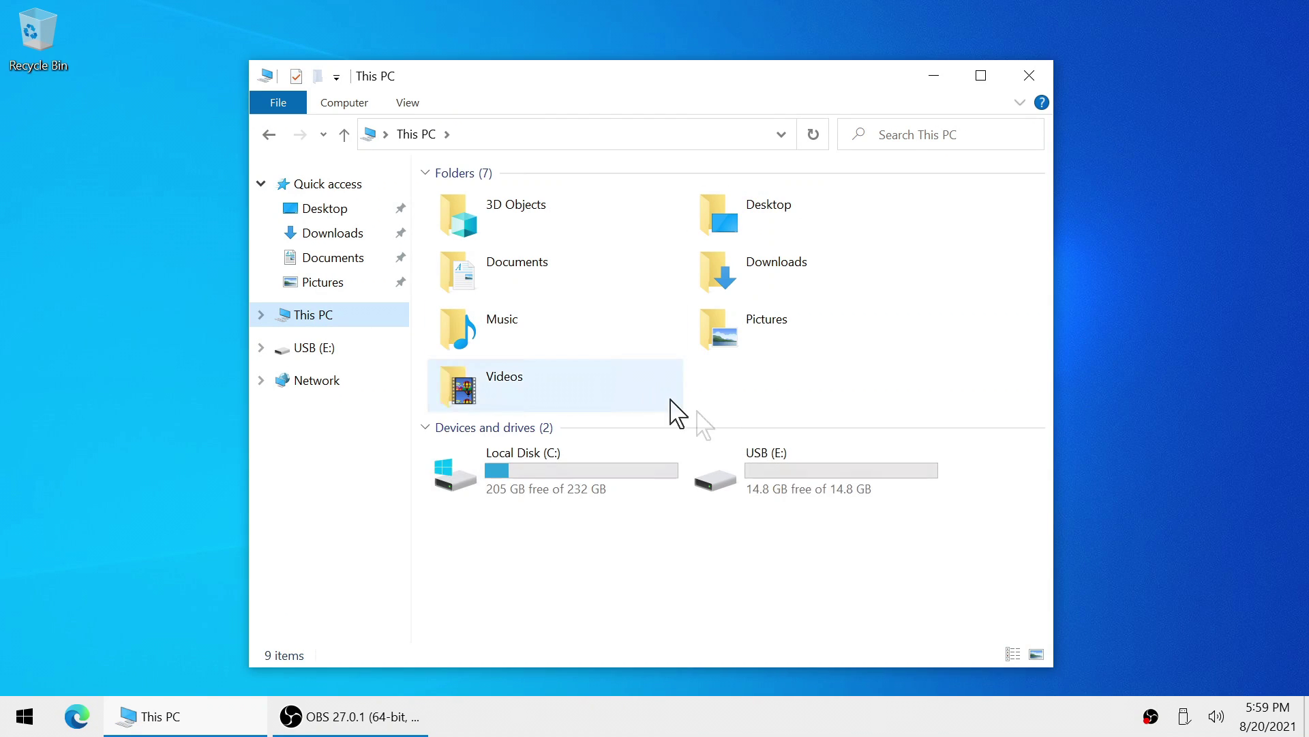
right_click(766, 480)
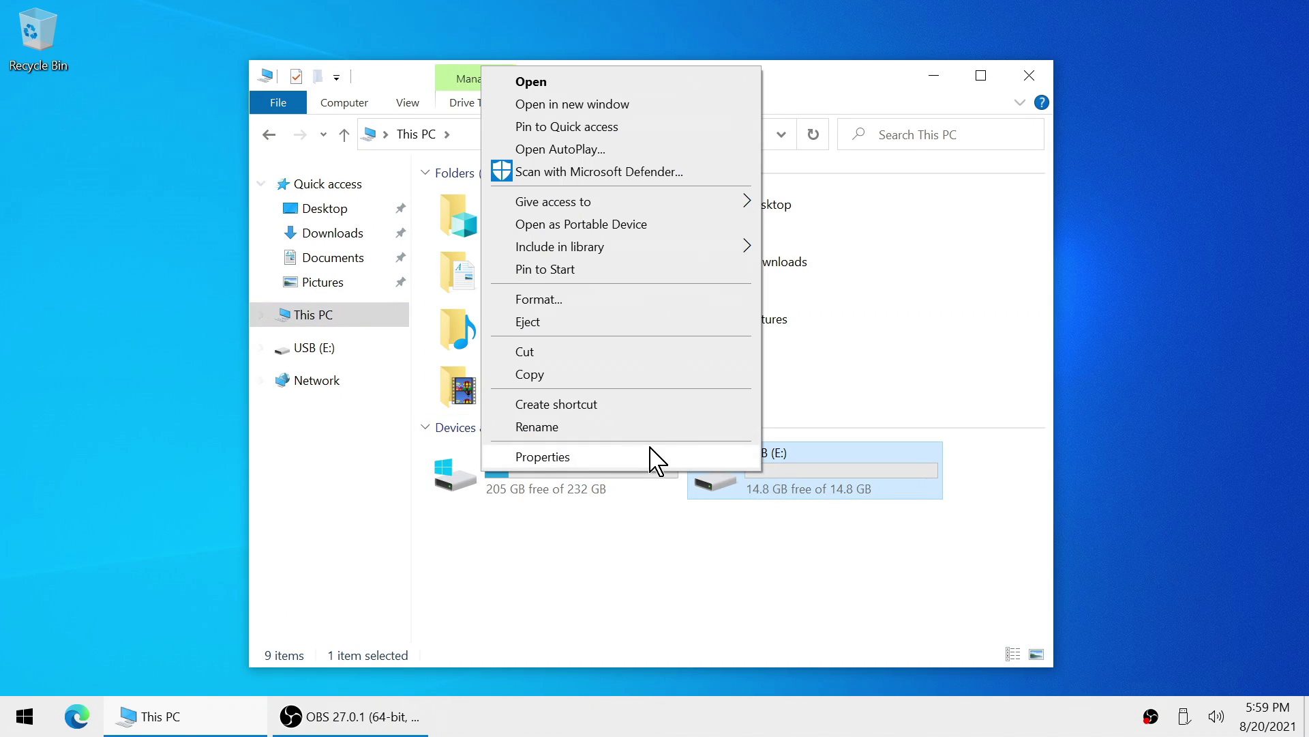
left_click(653, 456)
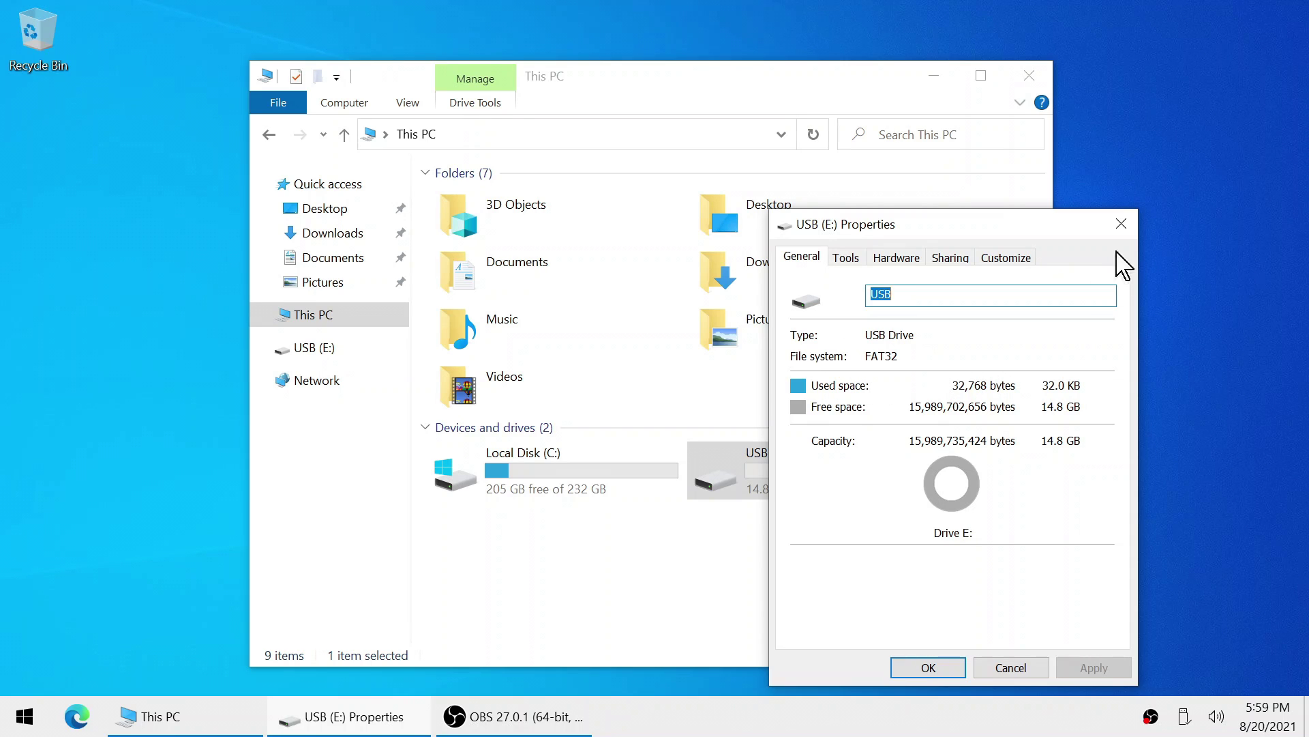
left_click(1123, 227)
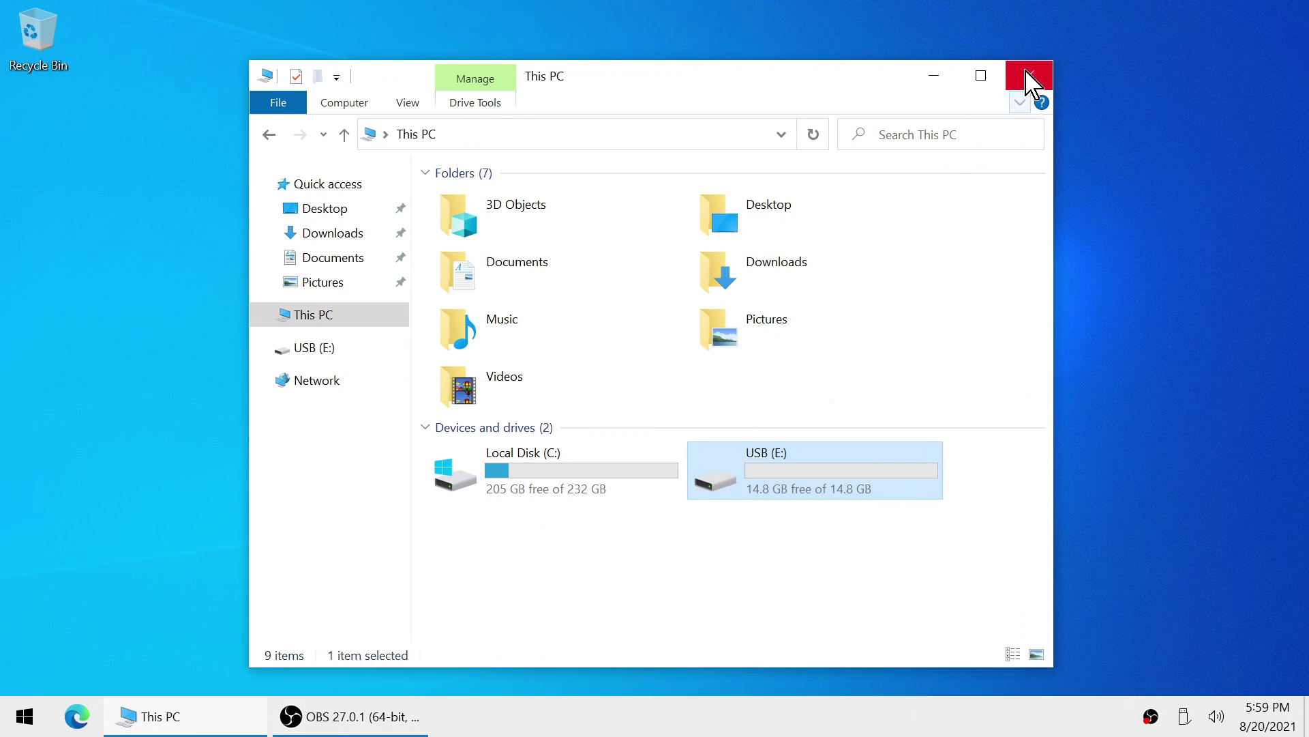
left_click(1028, 75)
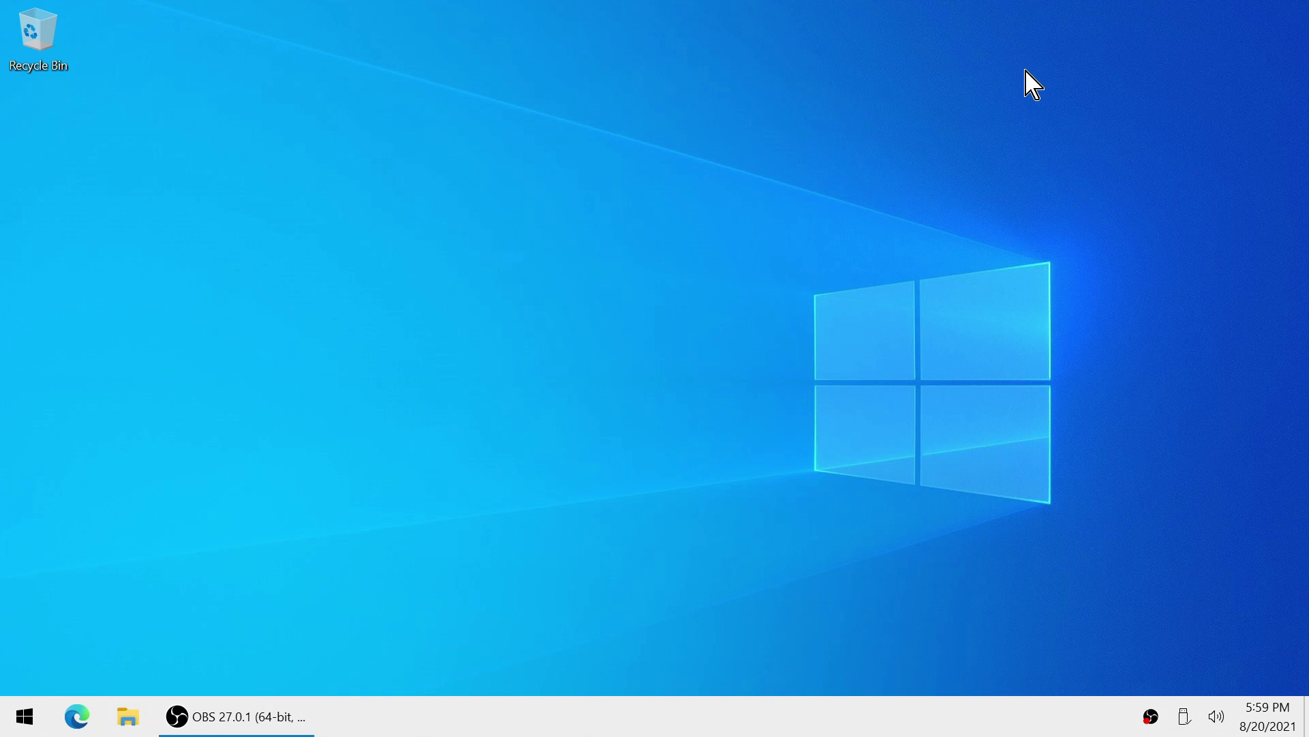
Step: Launch Disk Management, select the USB (E:) volume, and bring up Disk 1's options
key("super+r")
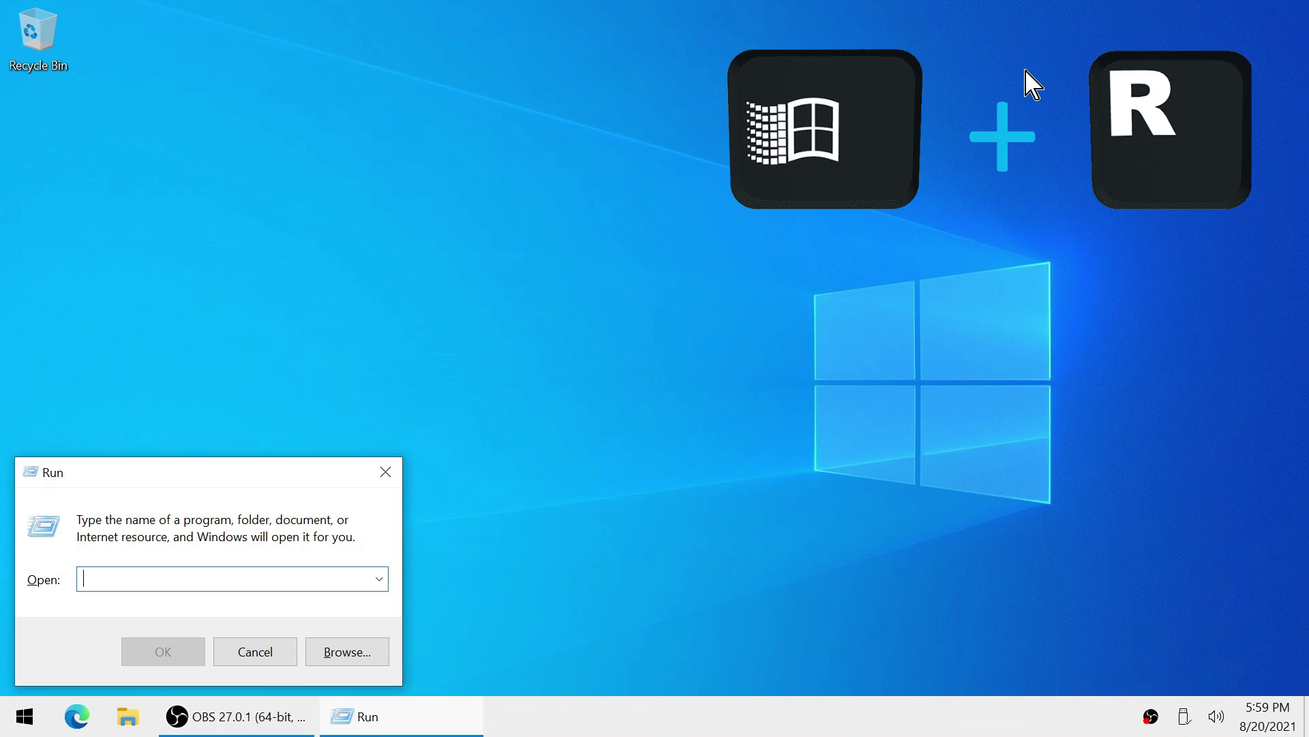
type("diskmgmt.msc")
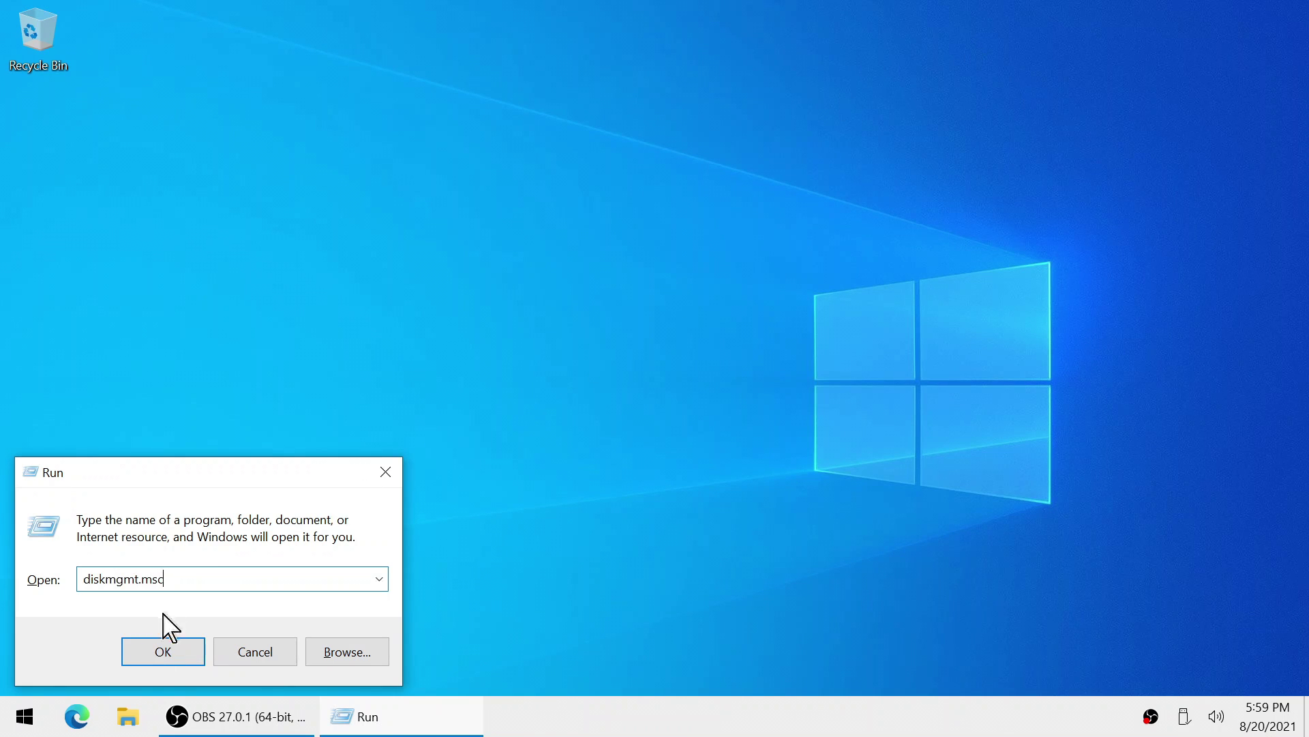
left_click(159, 651)
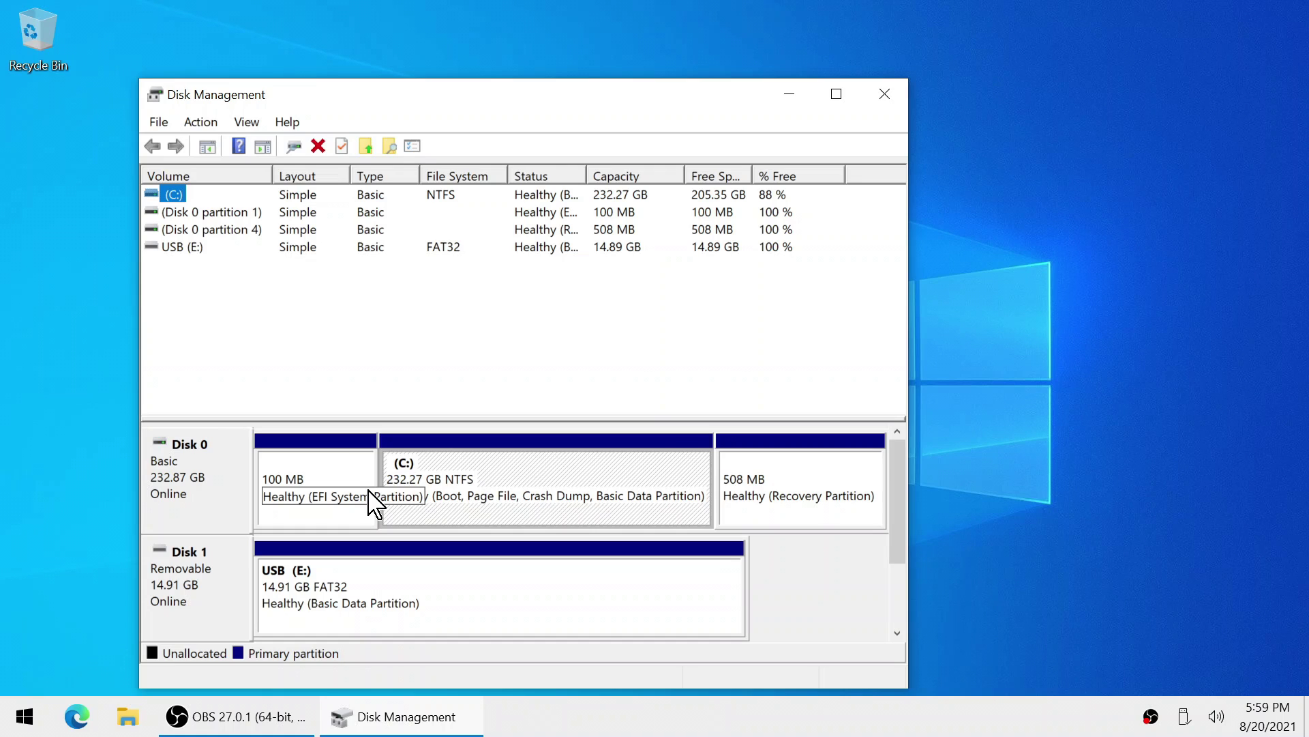
left_click(179, 248)
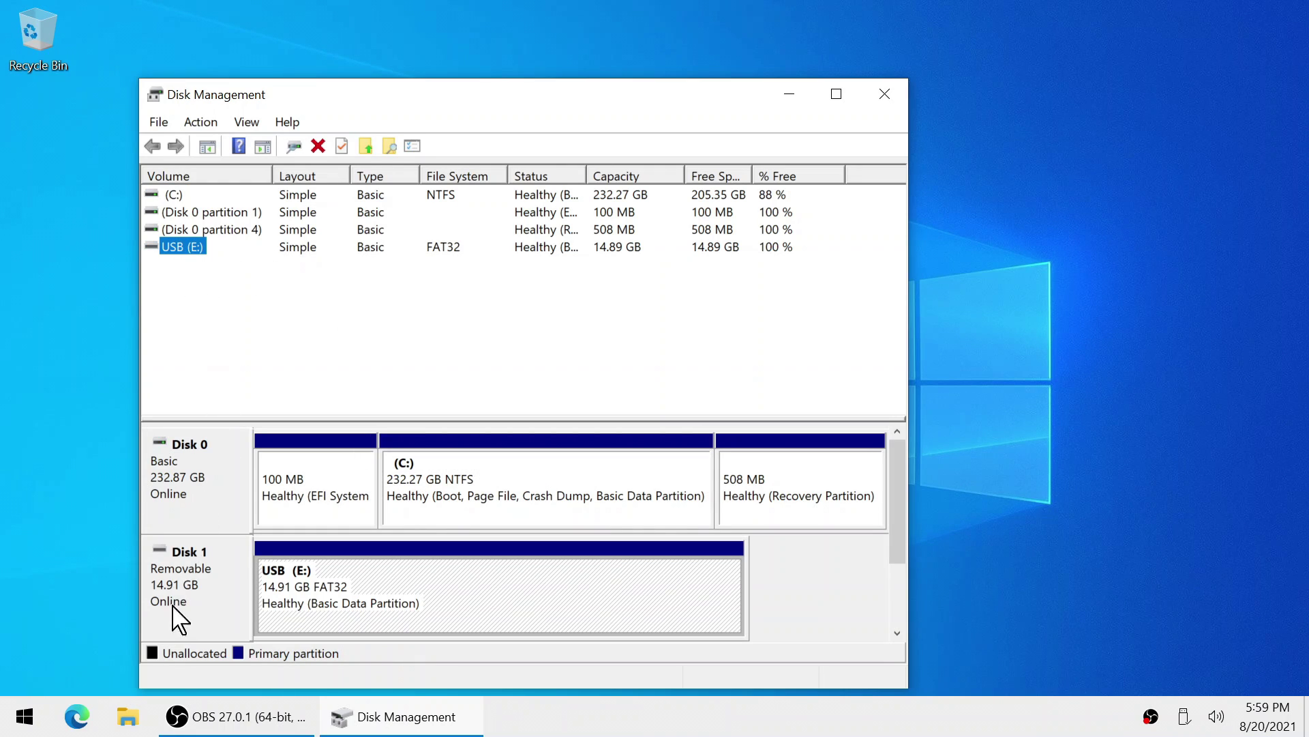
right_click(169, 550)
left_click(236, 622)
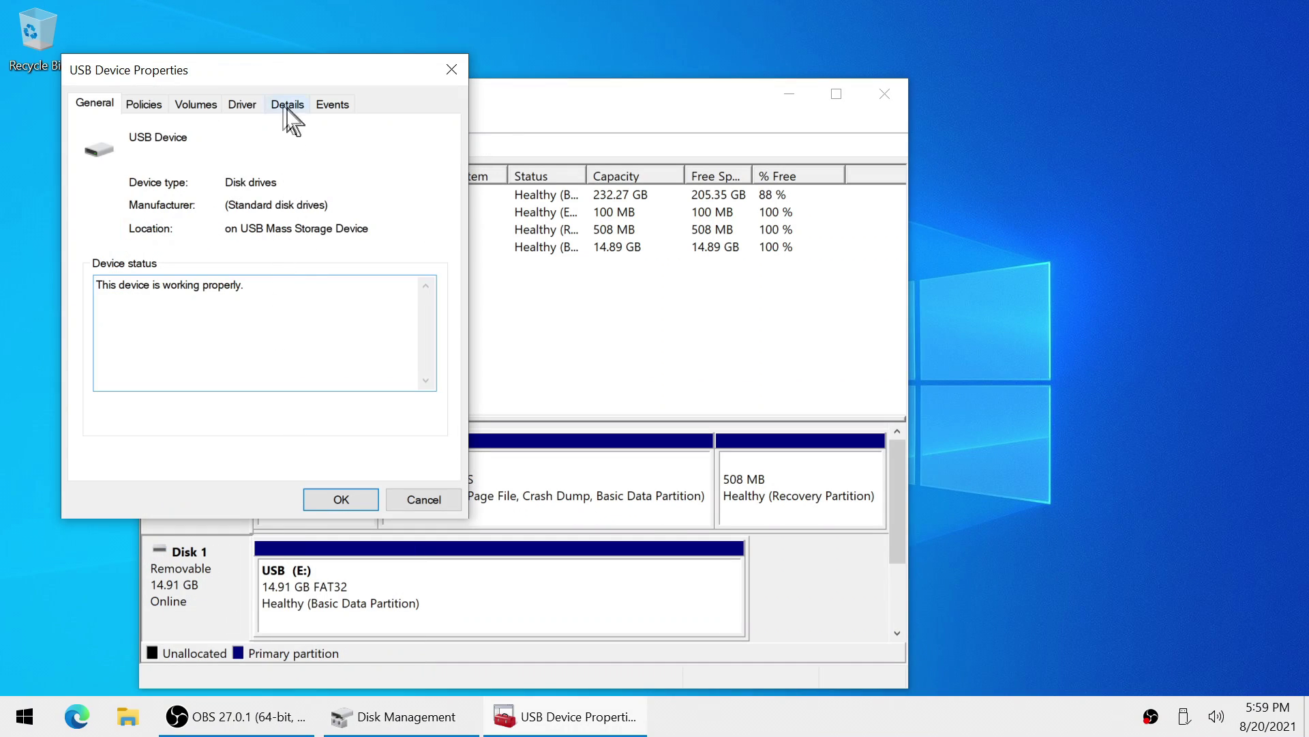
left_click(206, 108)
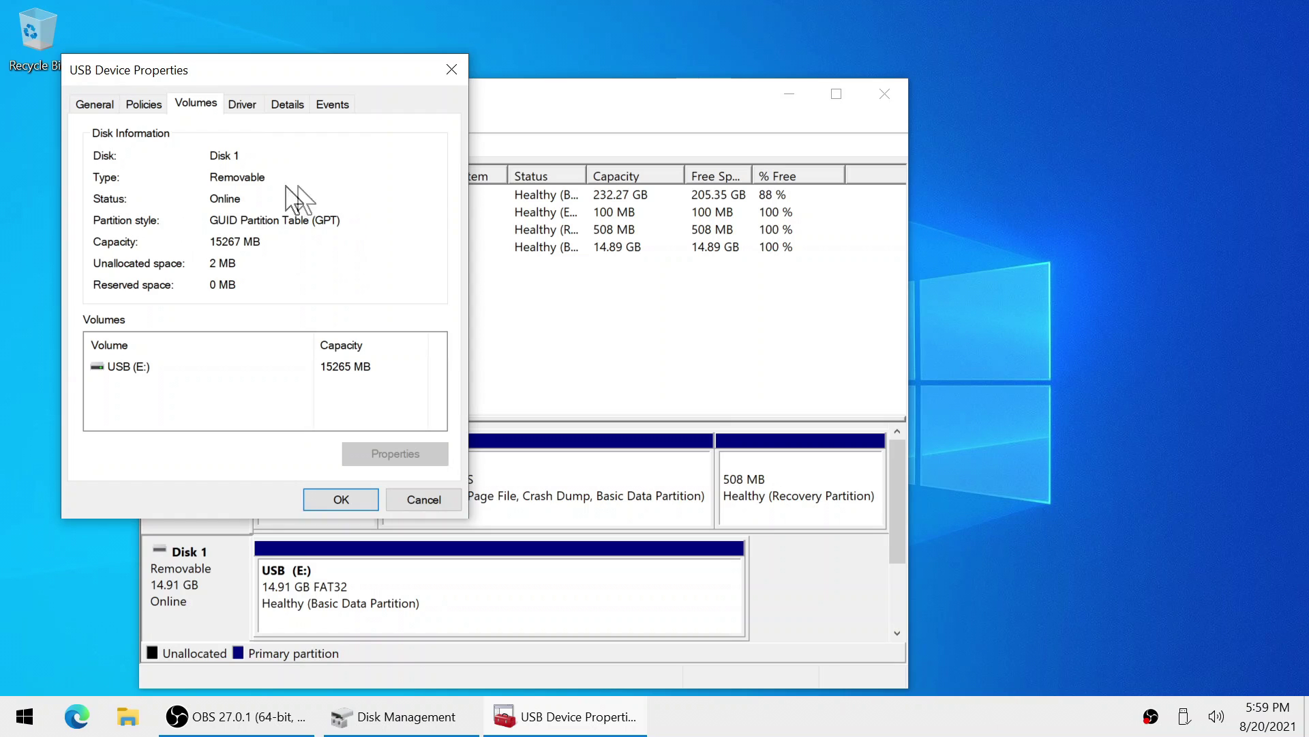
left_click(348, 505)
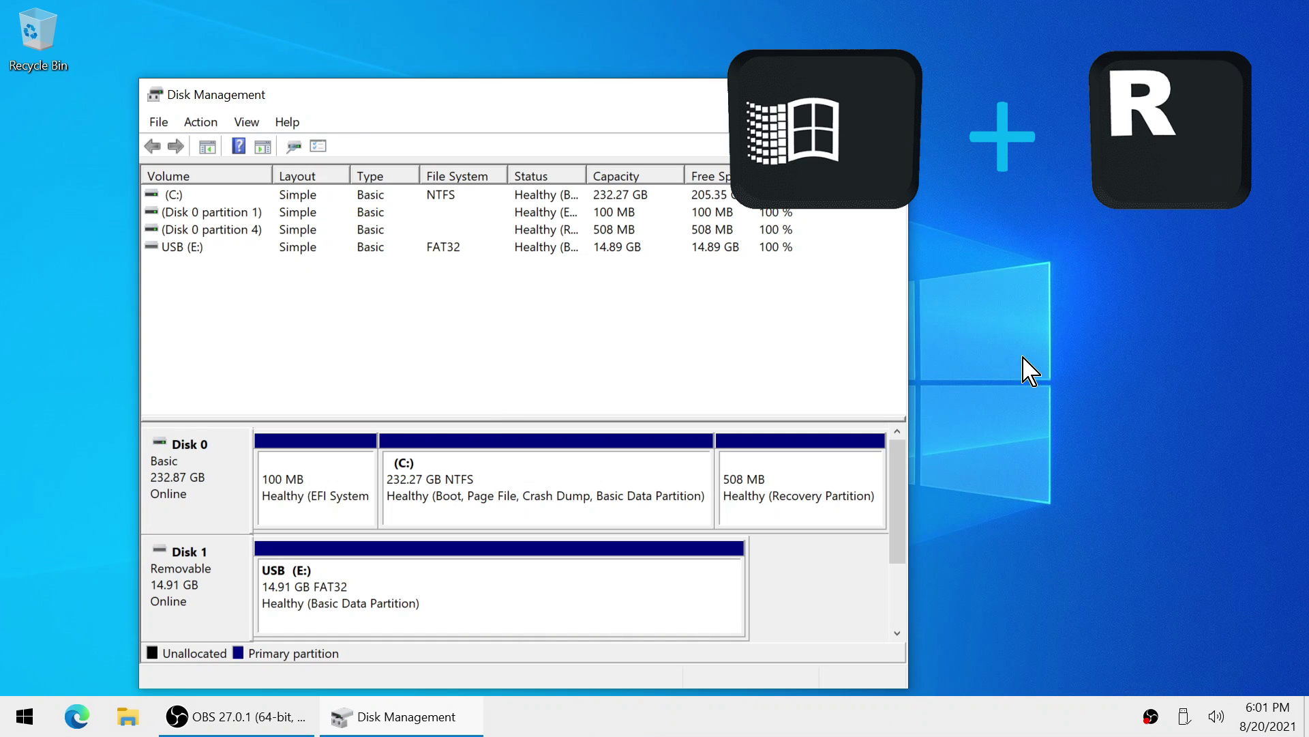
Step: Start DiskPart and run list disk, comparing the disks against Disk Management
key("super+r")
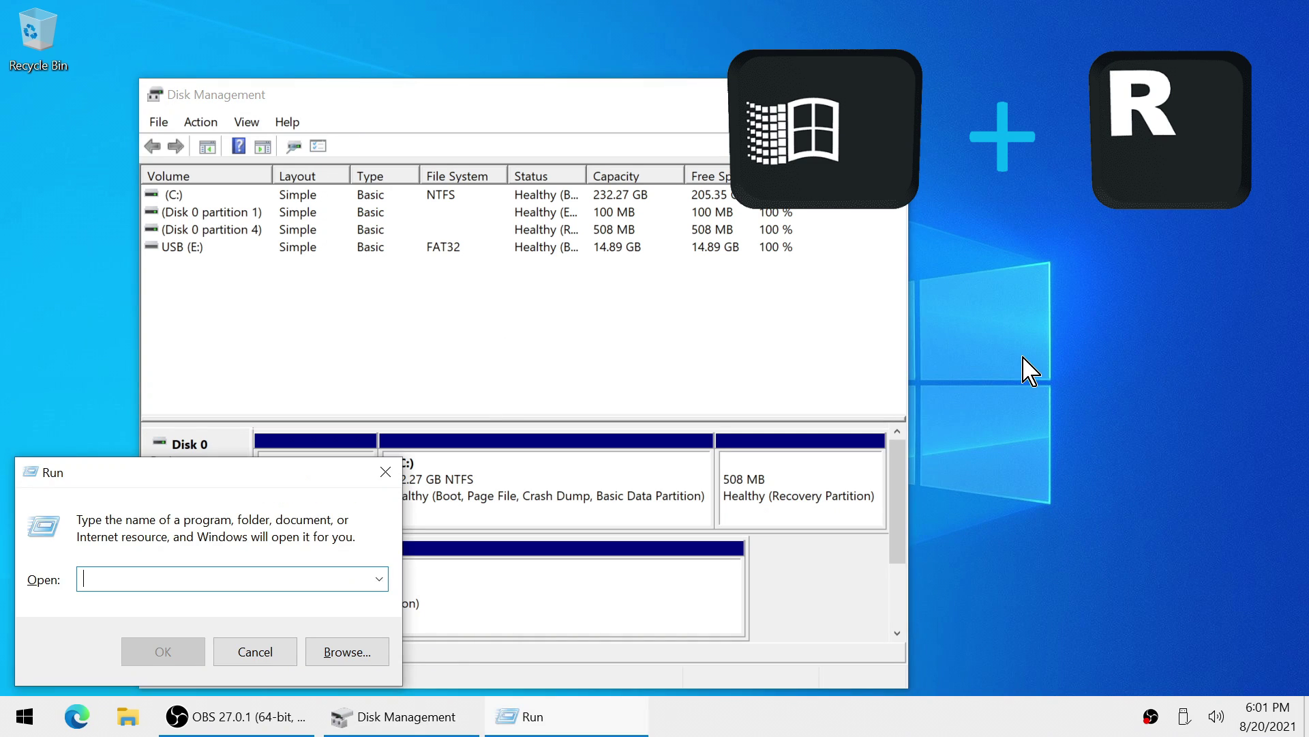
type("disk")
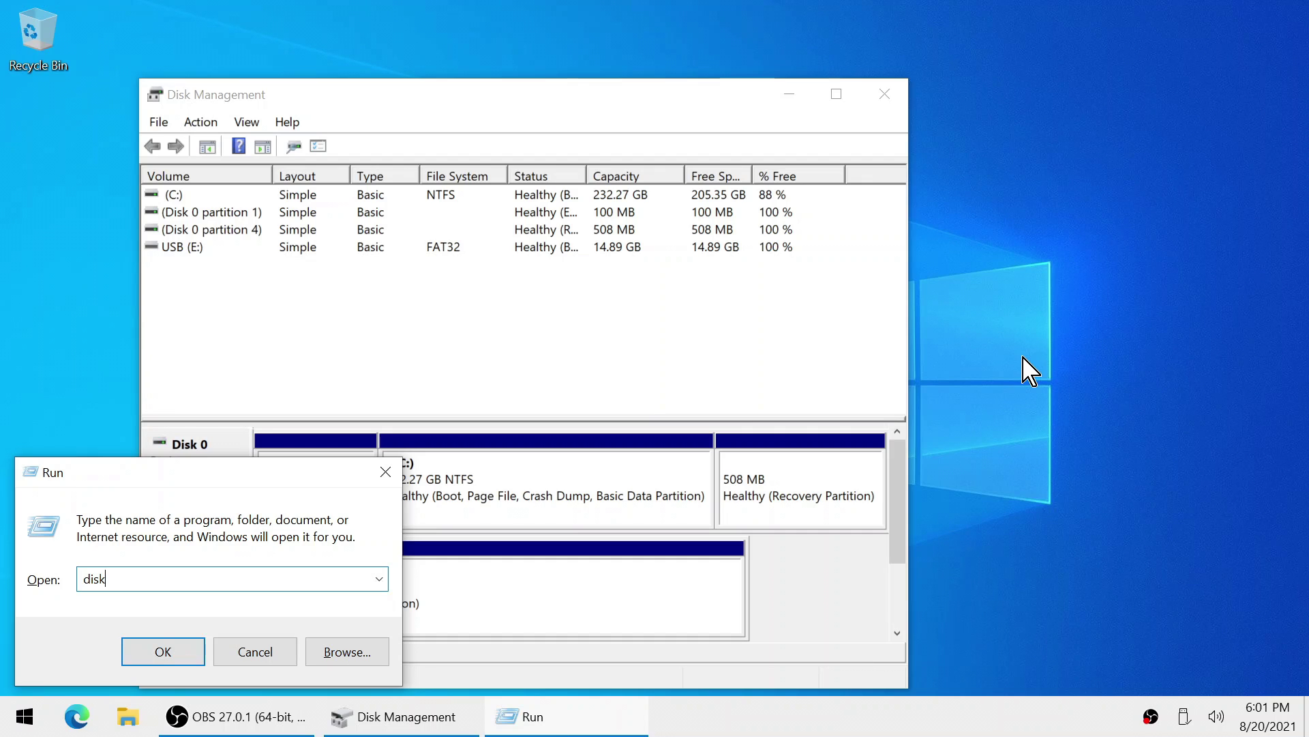
key("Return")
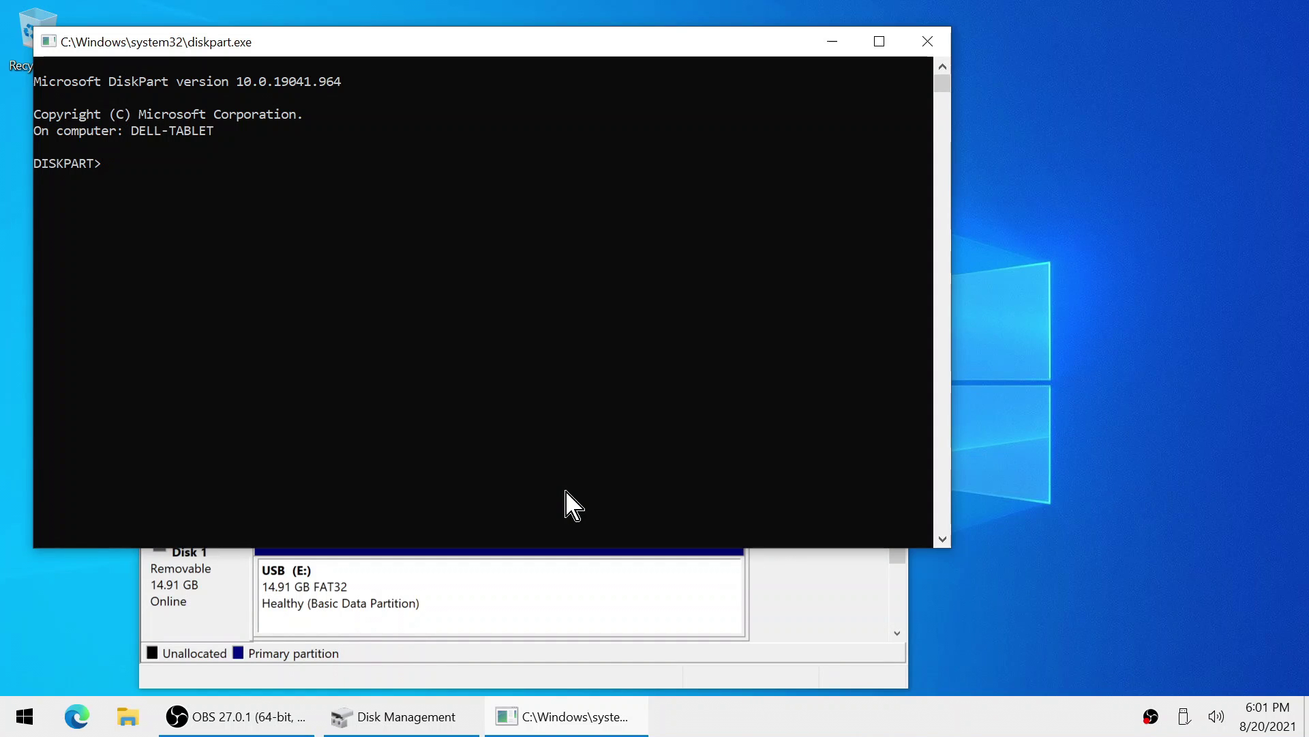
type("list disk")
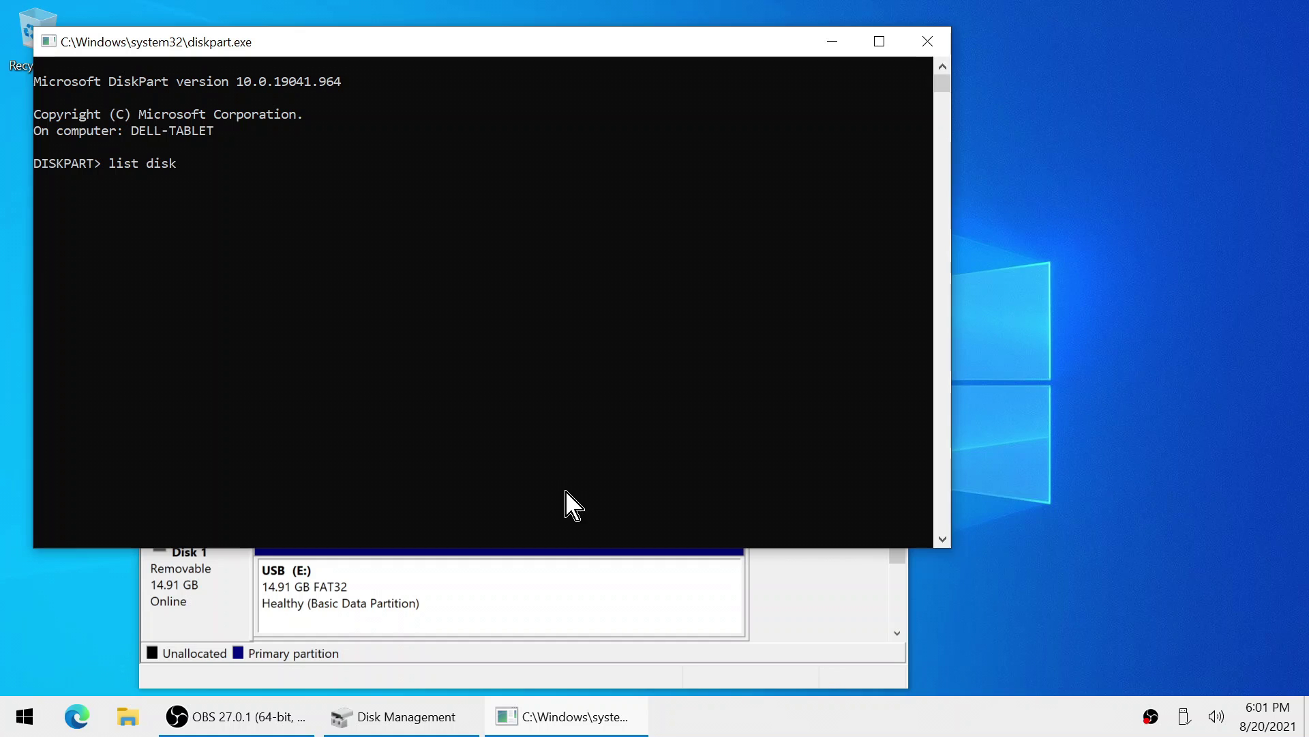
key("Return")
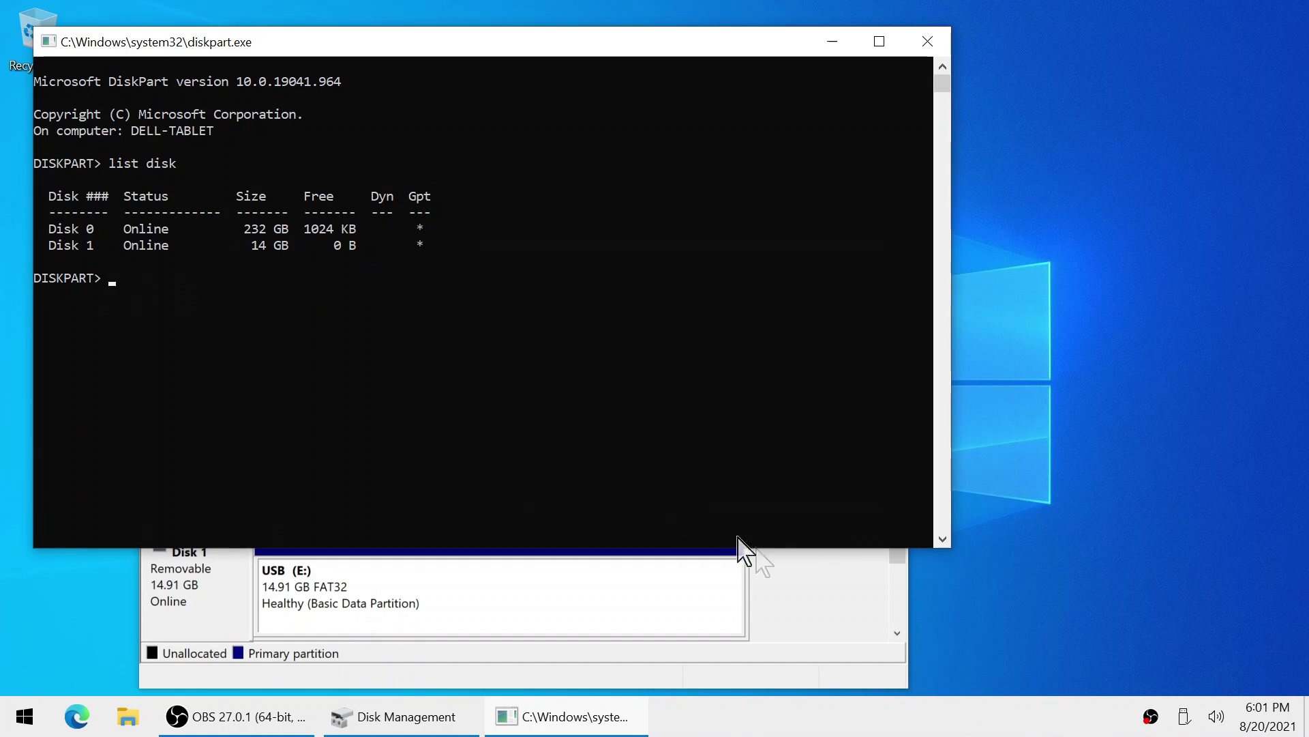
left_click(799, 603)
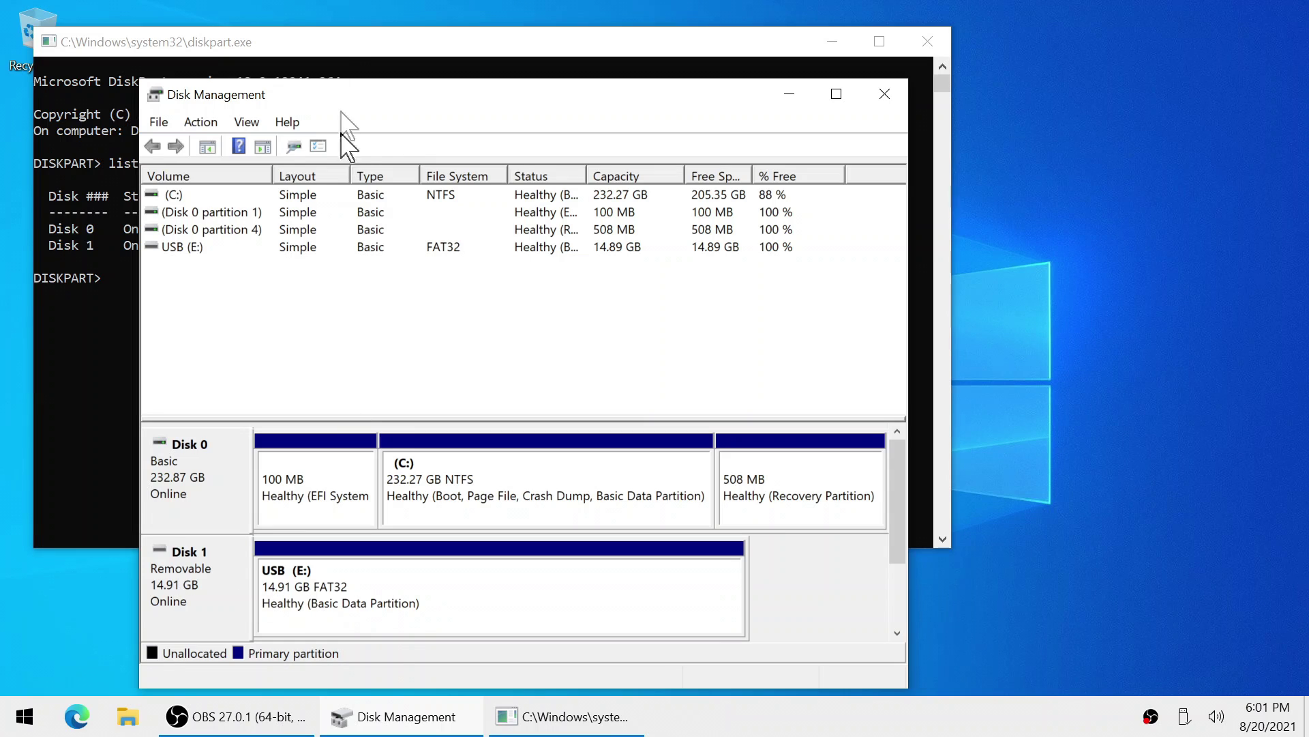
left_click(347, 49)
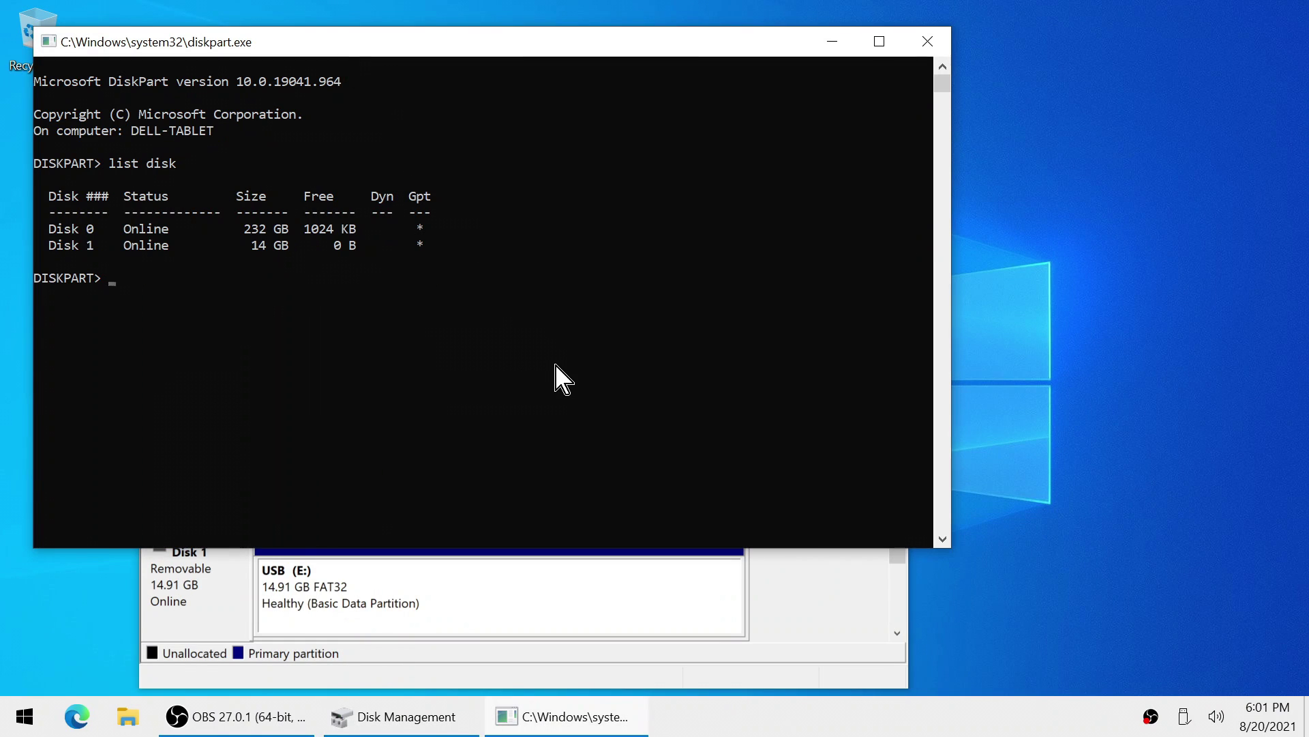
Step: Select disk 1 in DiskPart, convert it to the MBR partition style, and close the console
type("select disk ")
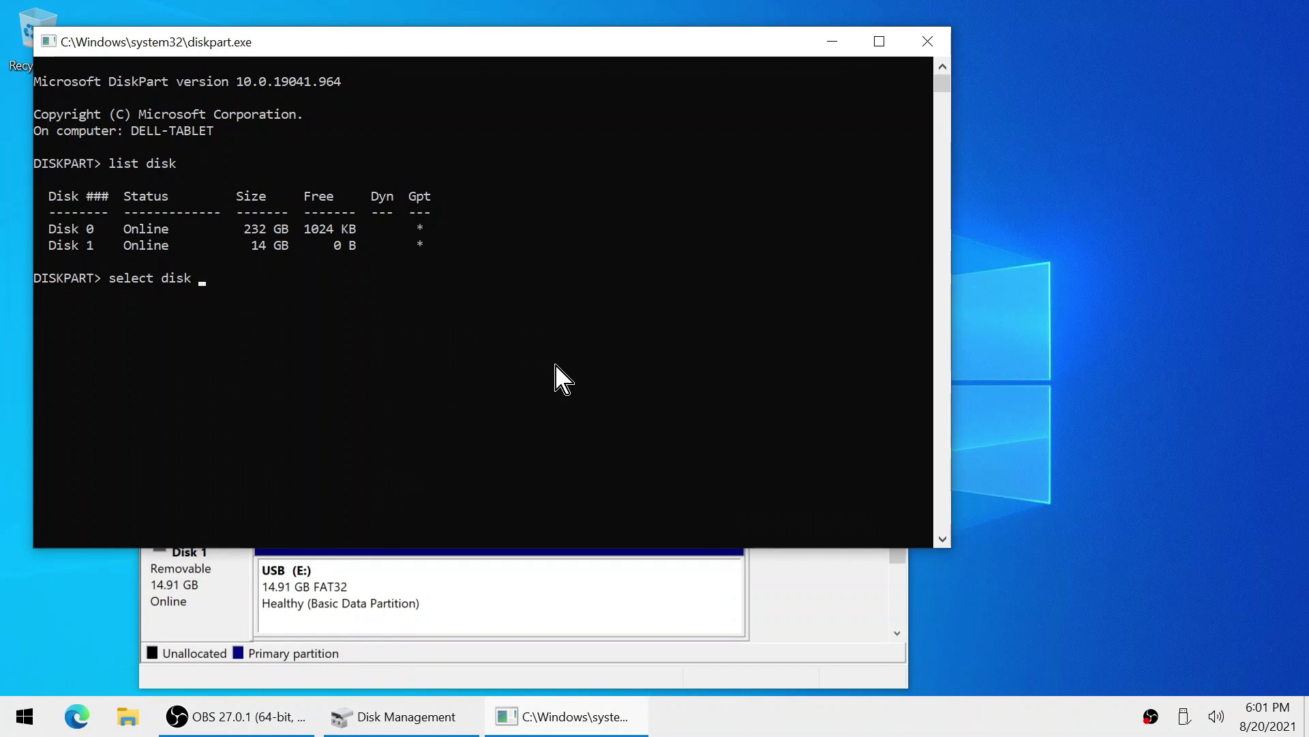
type("1")
key("Return")
type("clean")
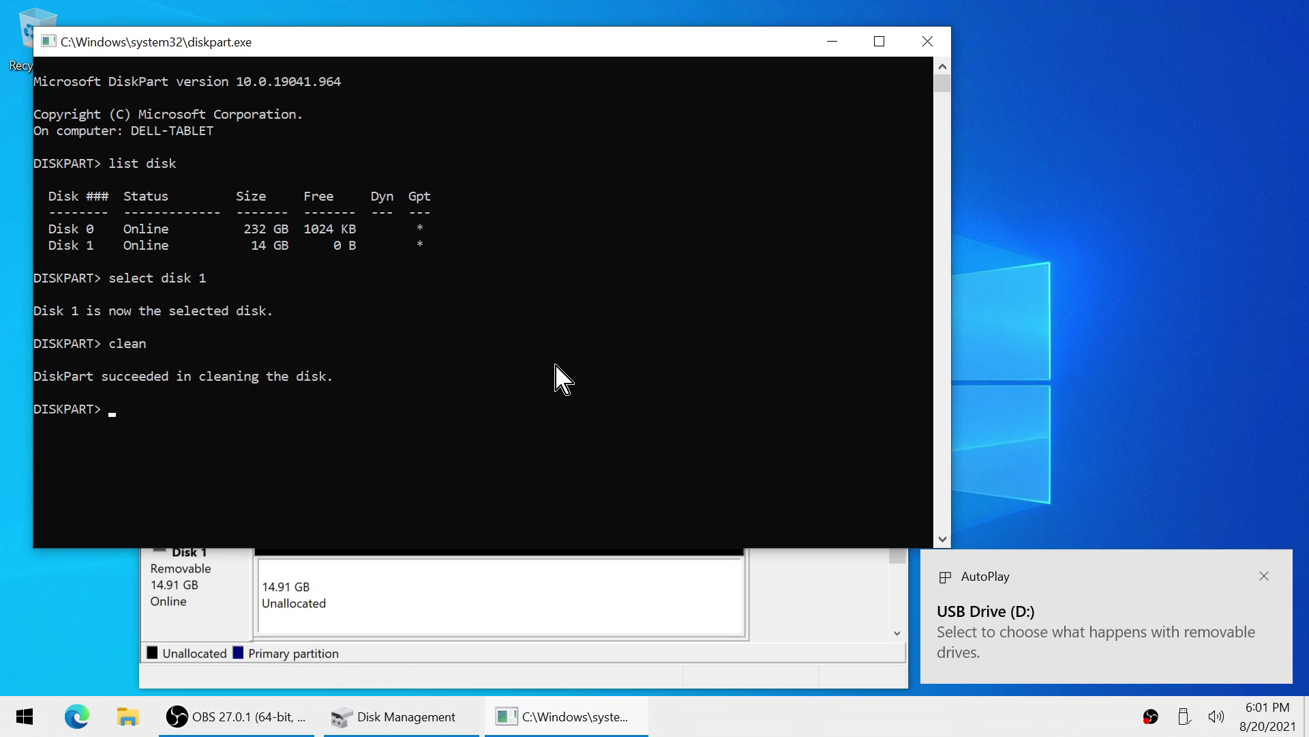
type("onvert mbr")
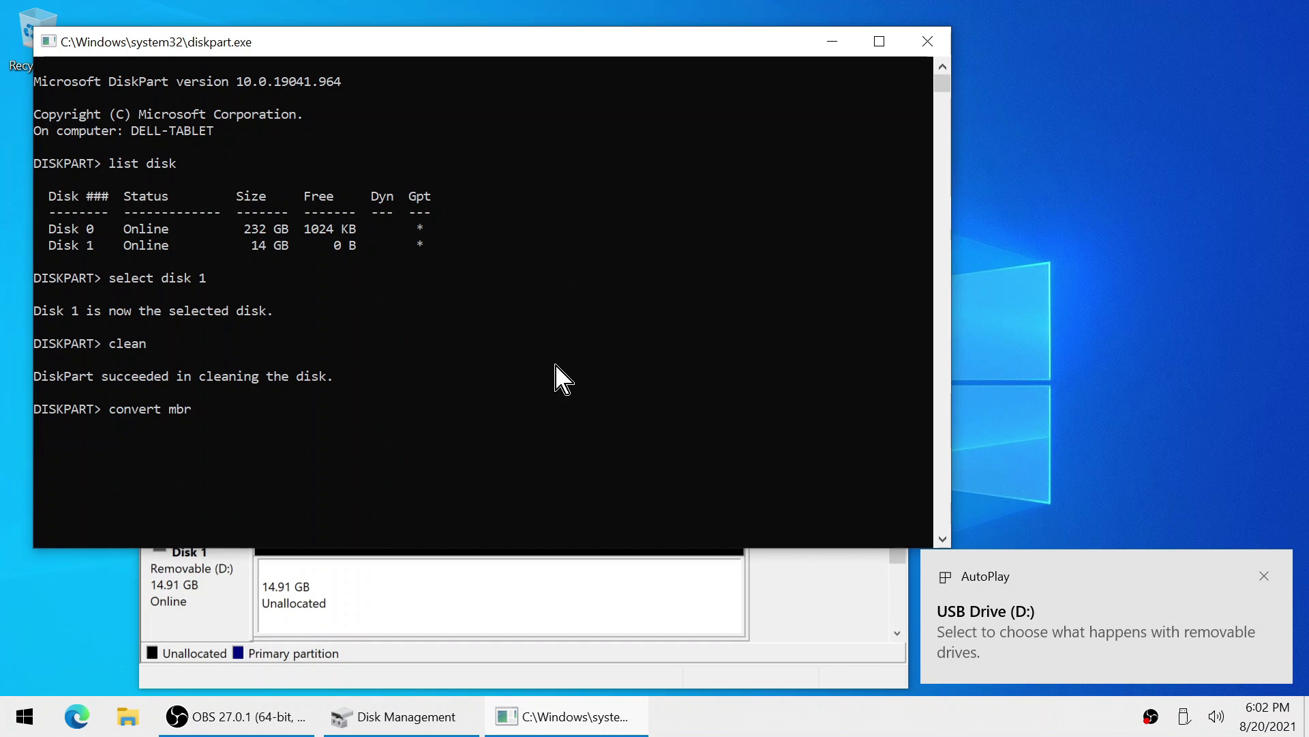
key("Return")
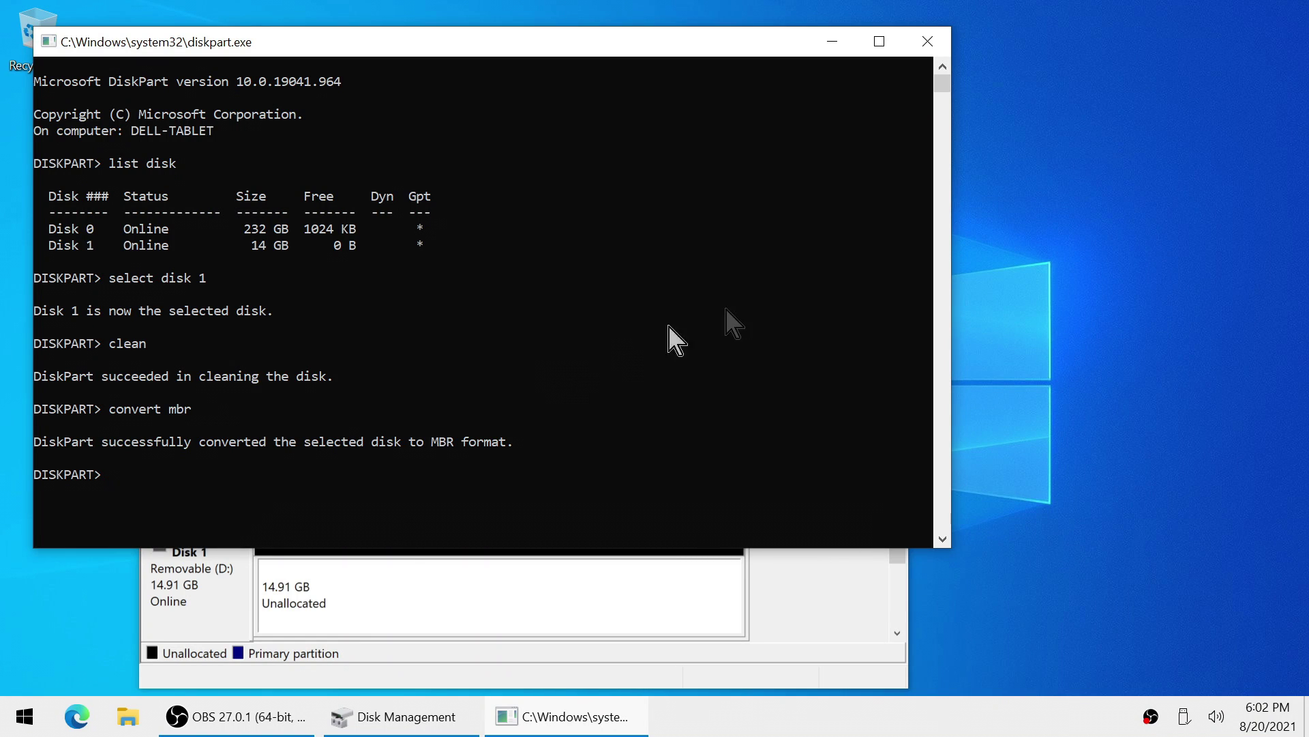
left_click(928, 42)
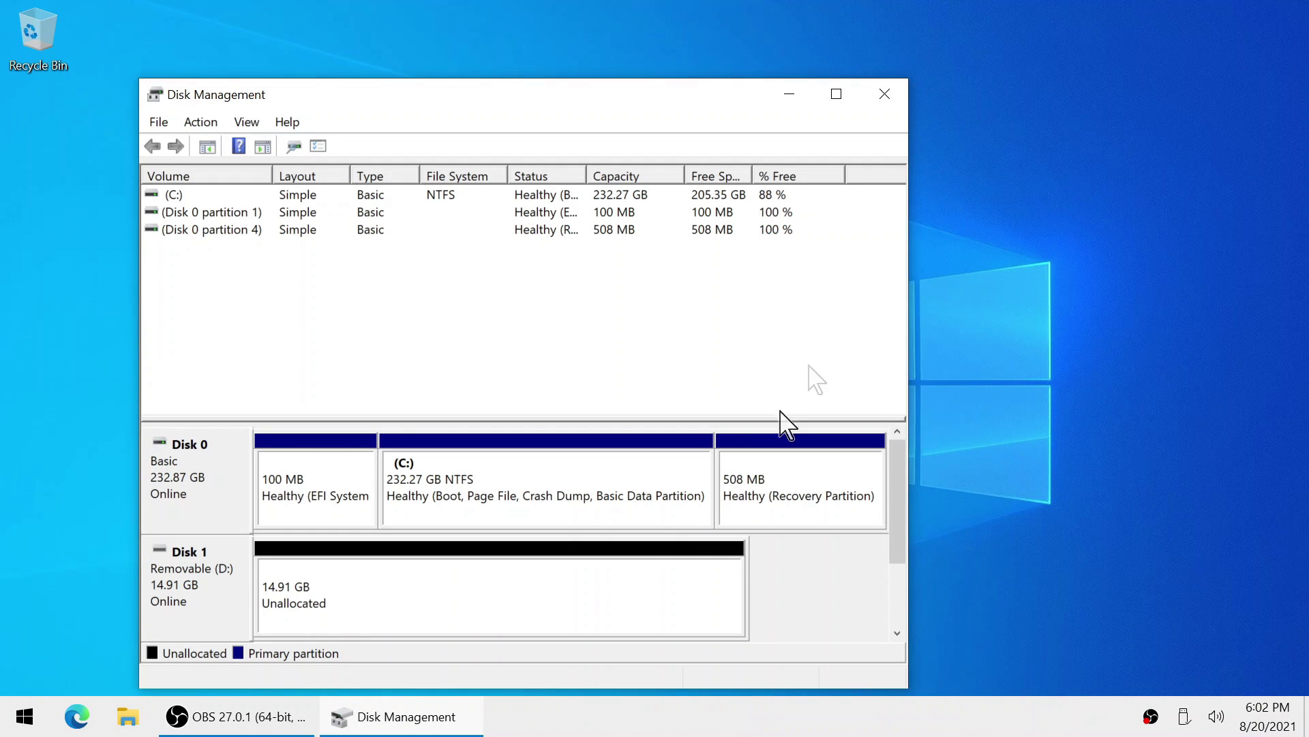
Step: Create a simple volume on Disk 1 using the full 15265 MB, NTFS, labelled USB
right_click(403, 553)
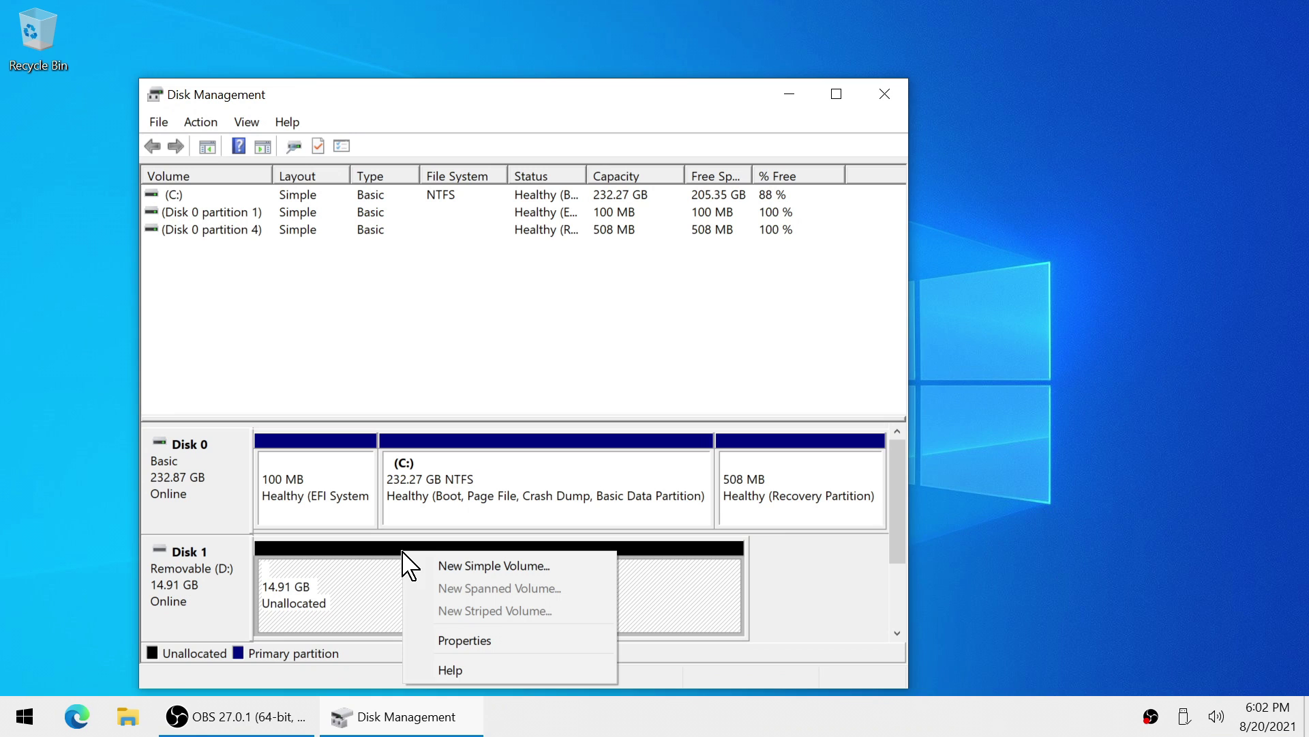
left_click(423, 566)
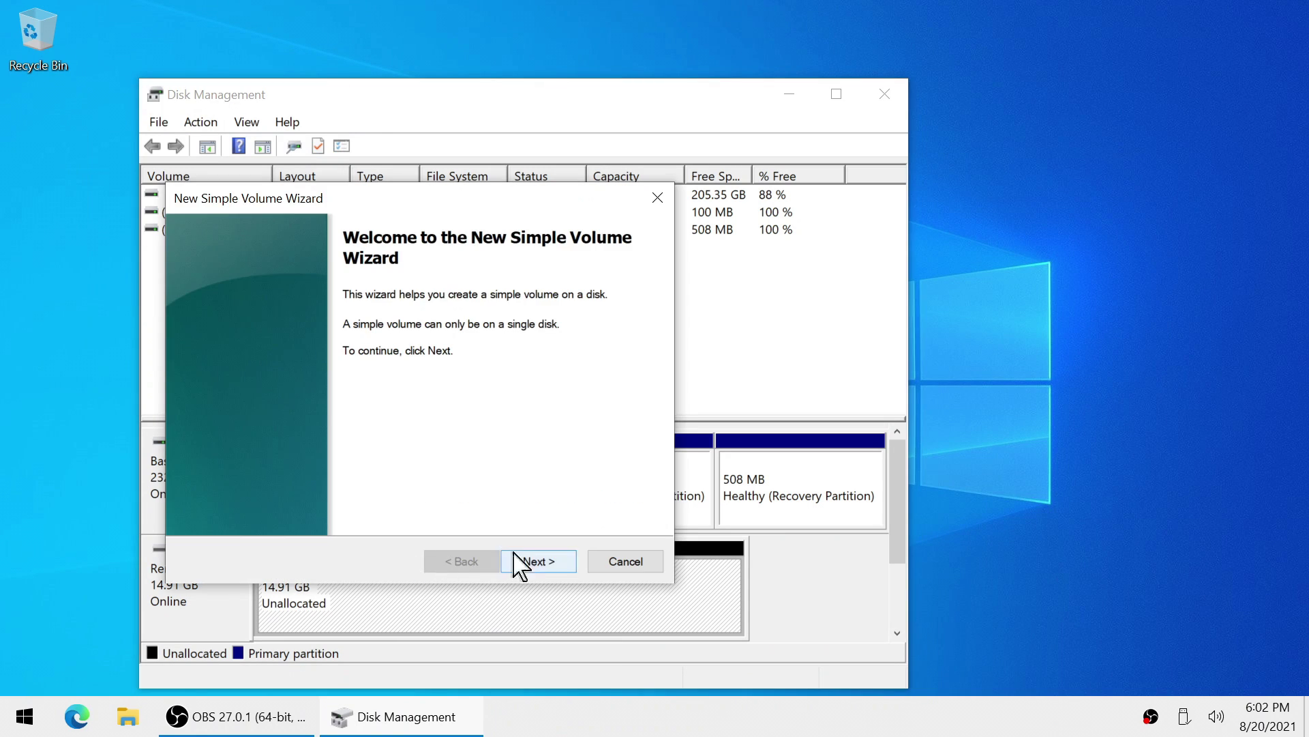
left_click(521, 564)
left_click(533, 557)
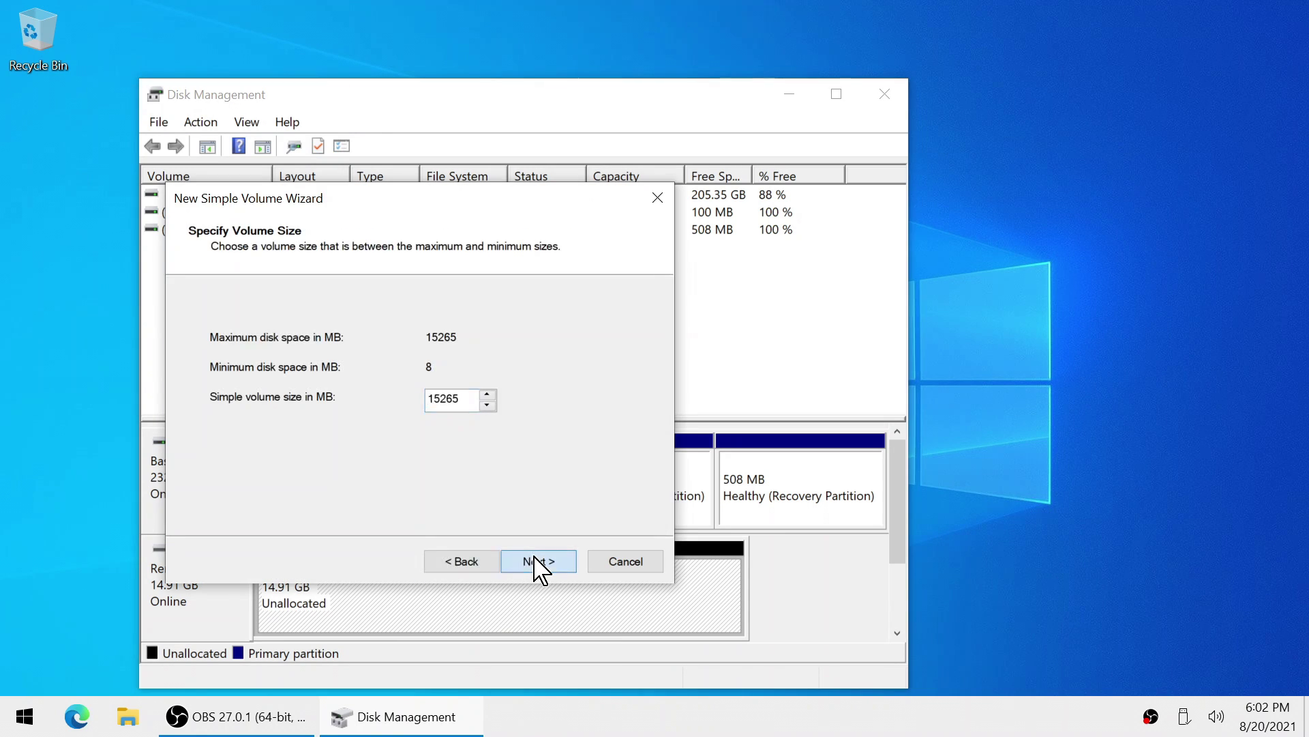
left_click(535, 559)
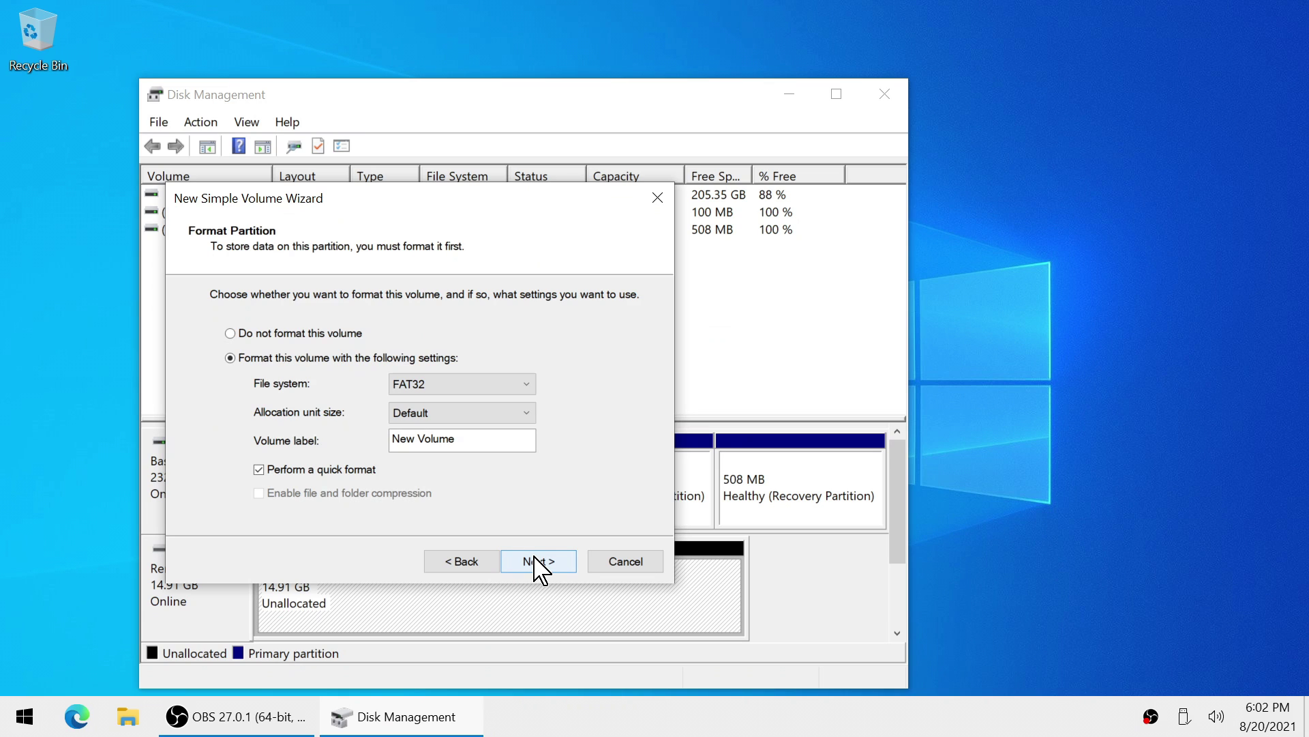
left_click(469, 385)
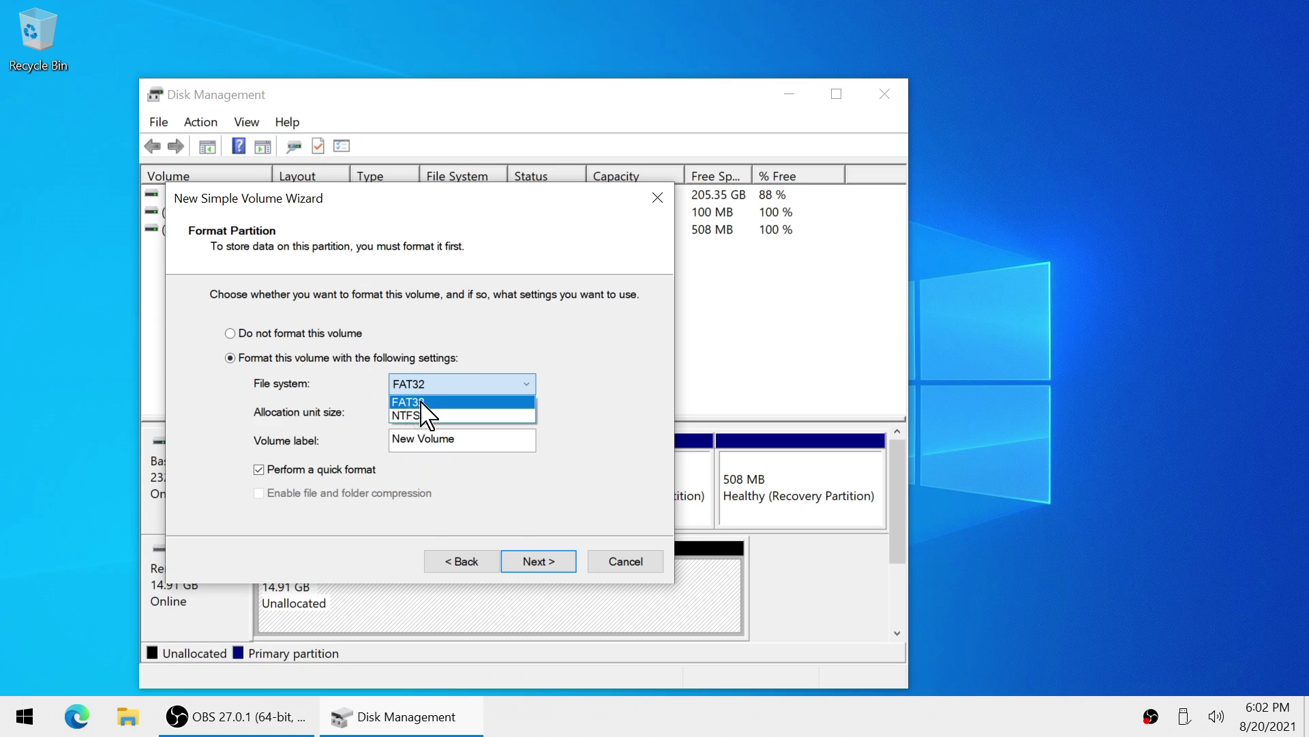
left_click(447, 416)
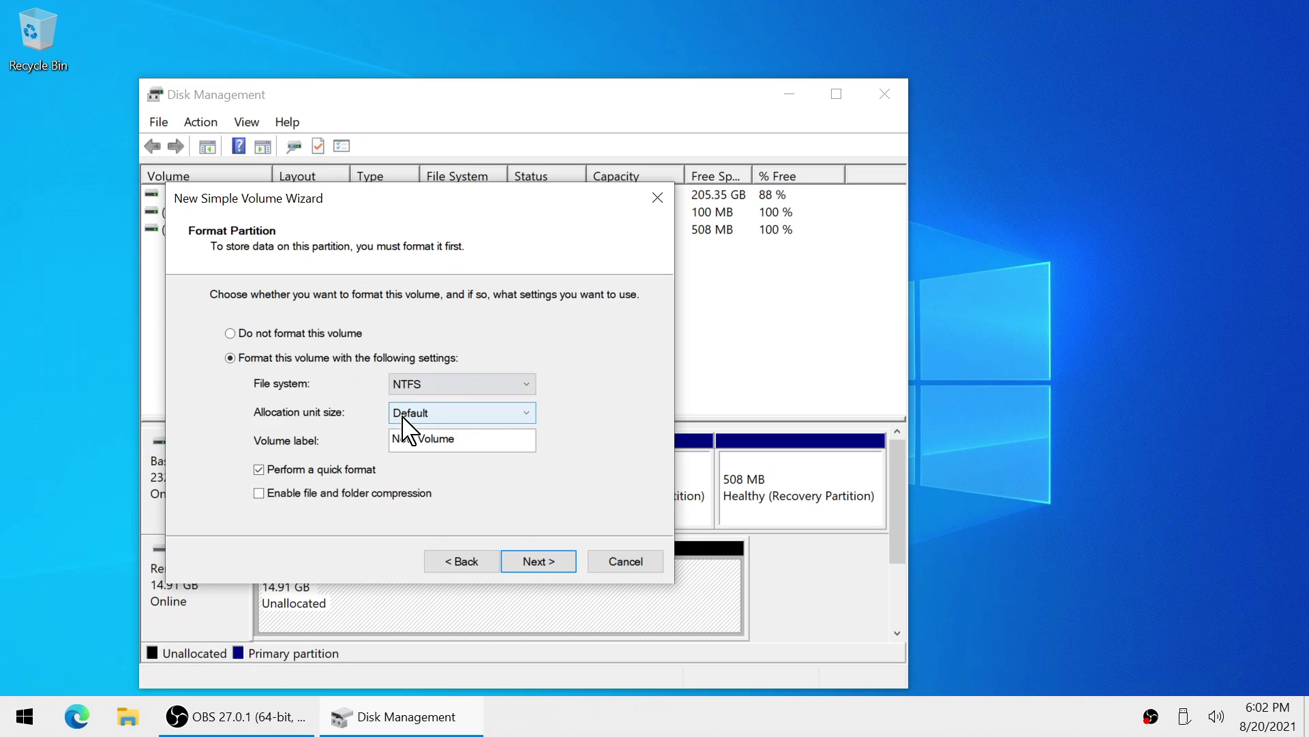
left_click_drag(481, 440, 372, 450)
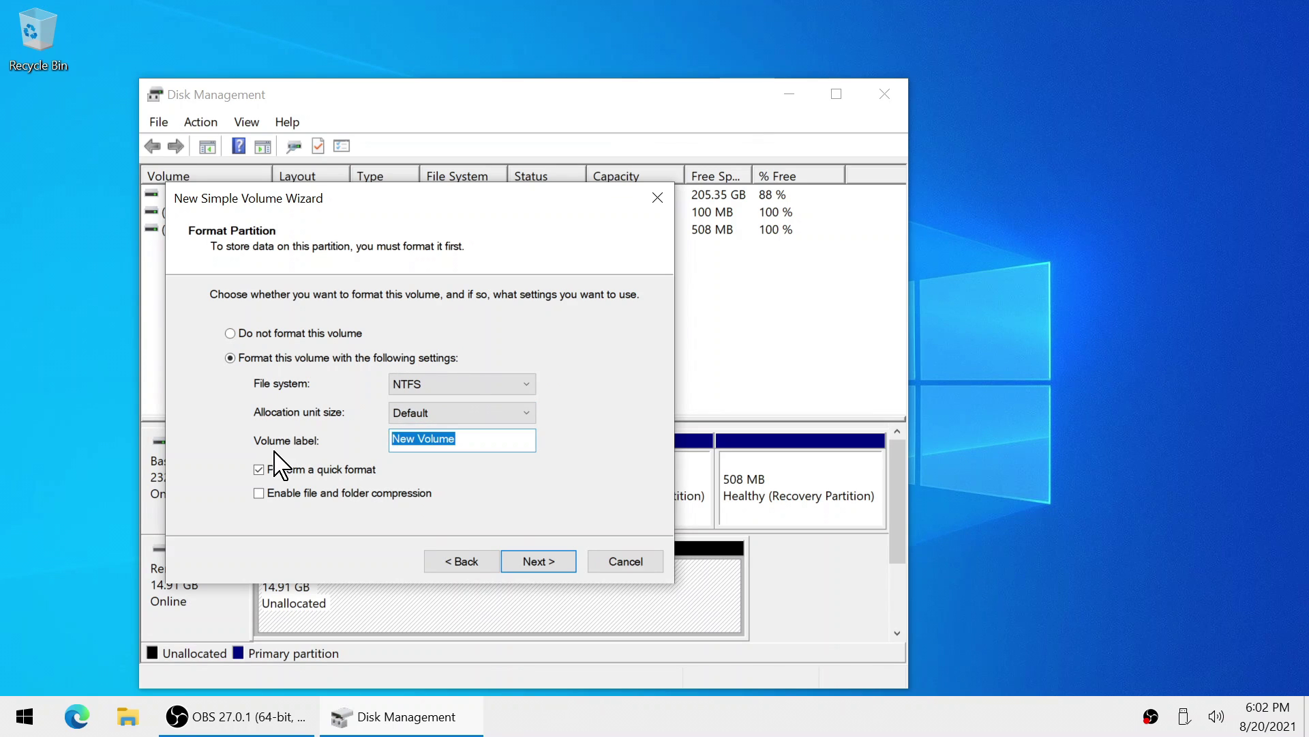
type("USB")
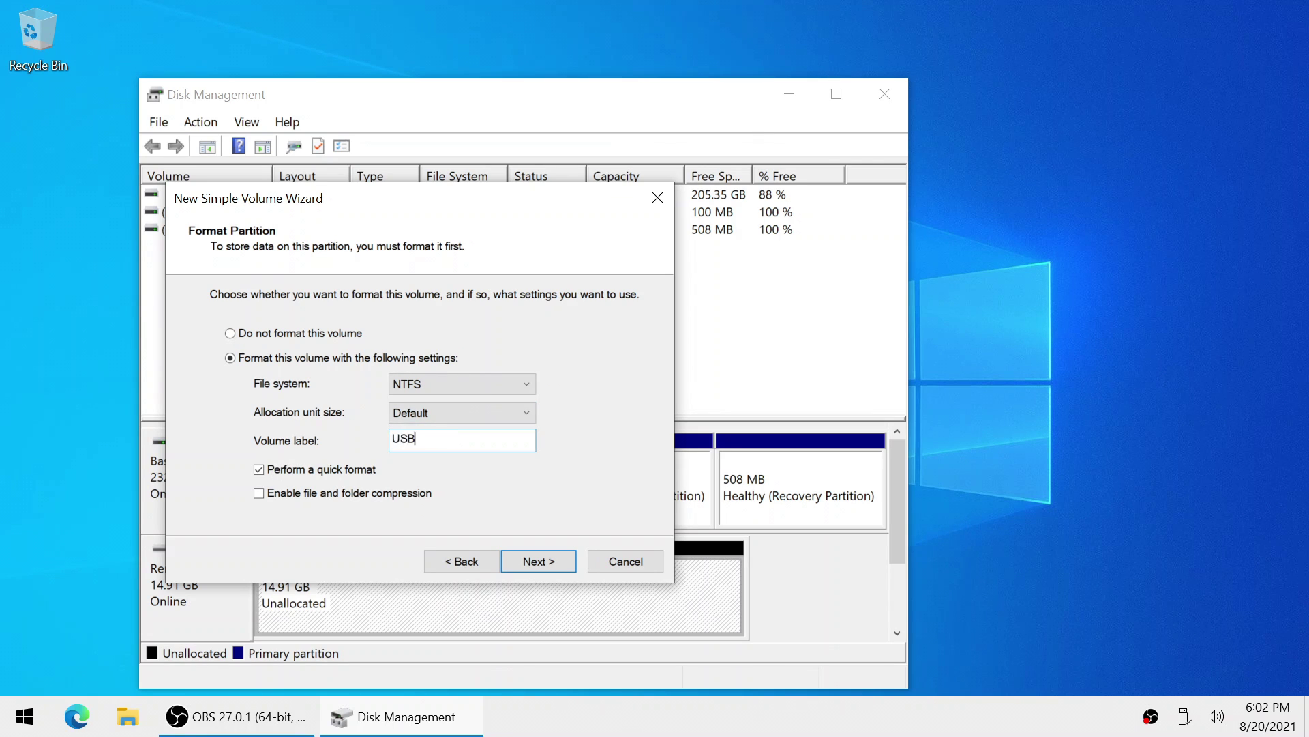
left_click(534, 561)
left_click(538, 563)
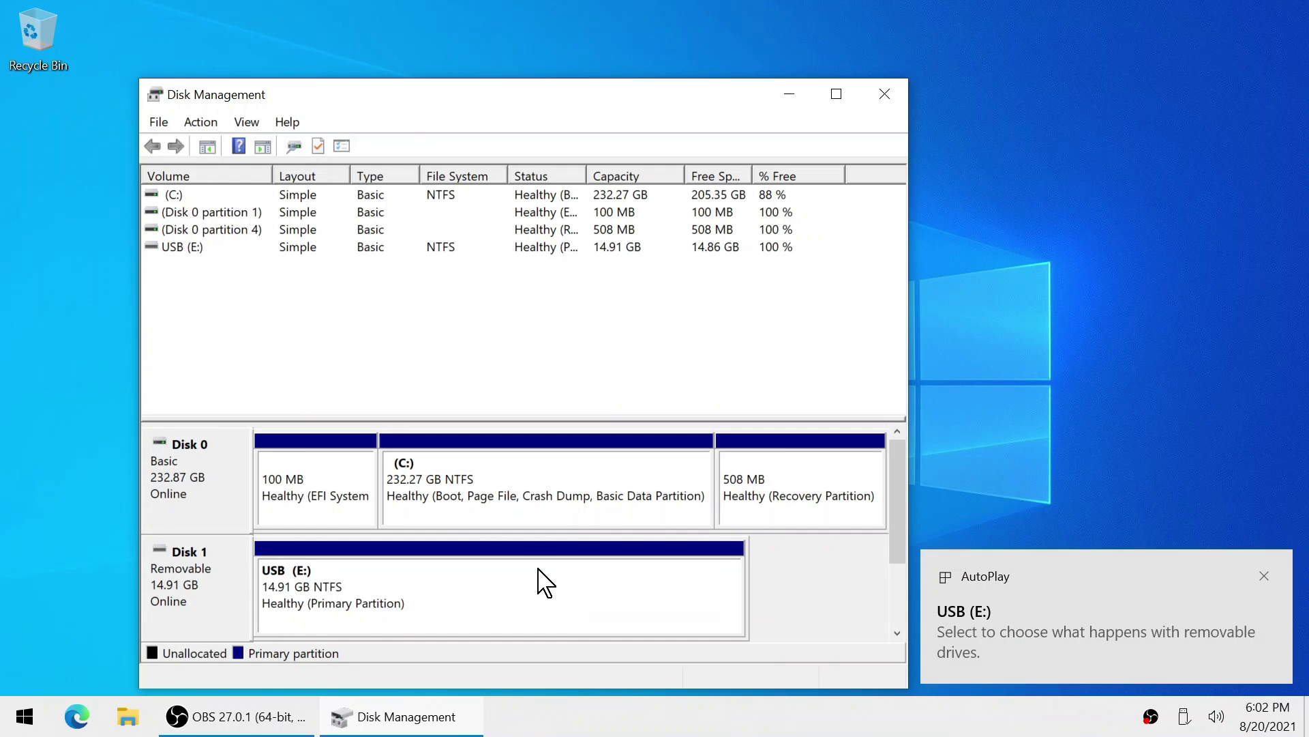
right_click(175, 548)
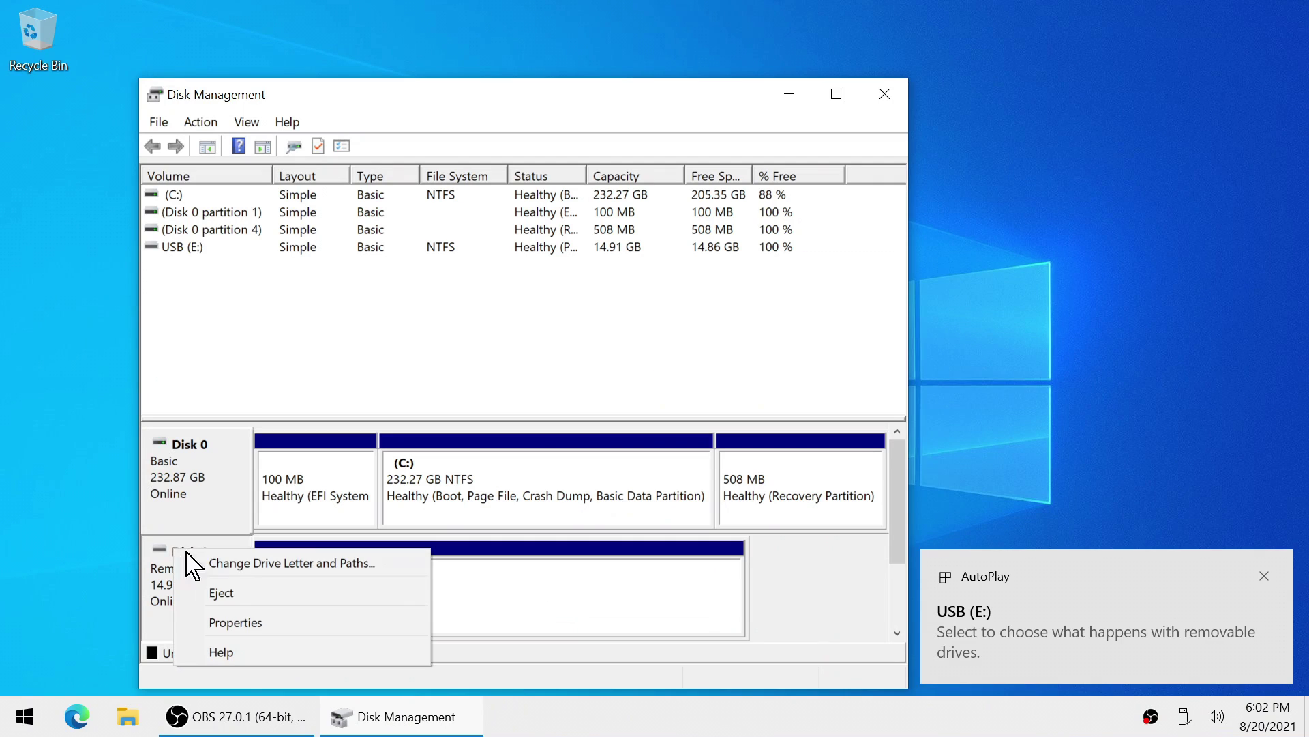
left_click(264, 622)
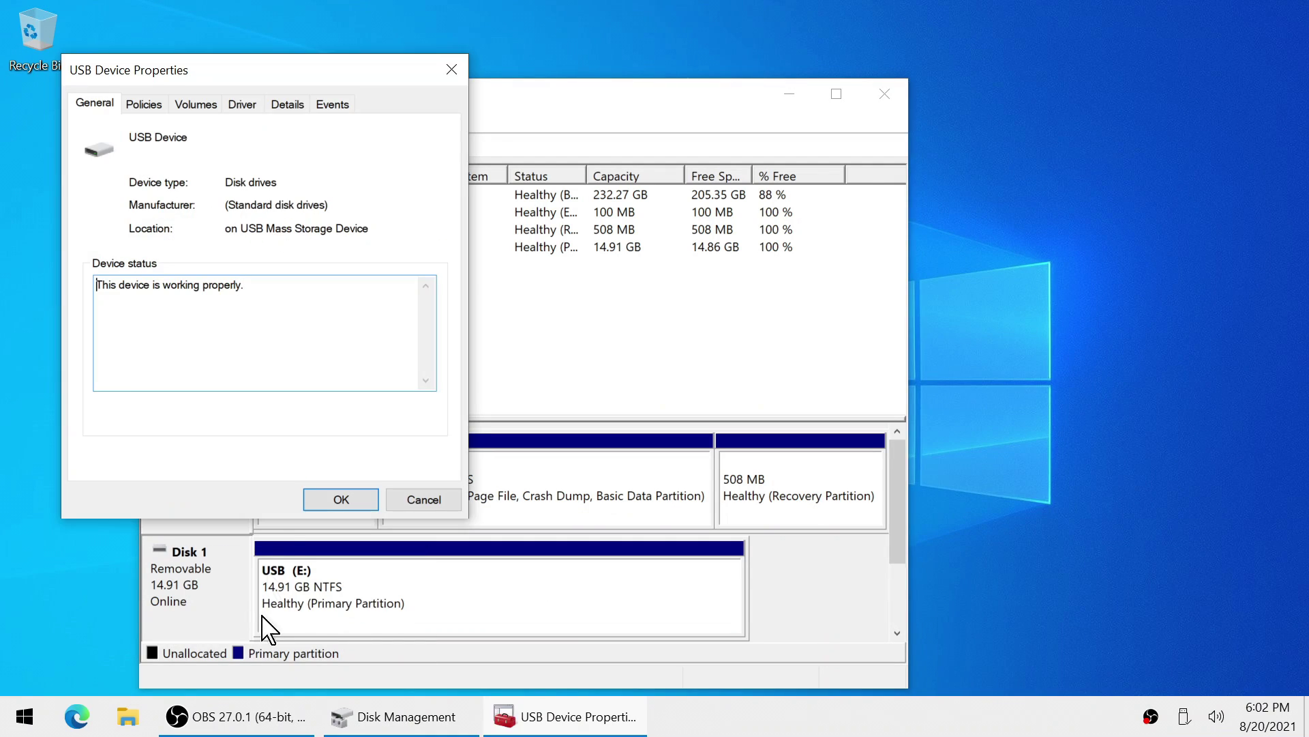
left_click(197, 105)
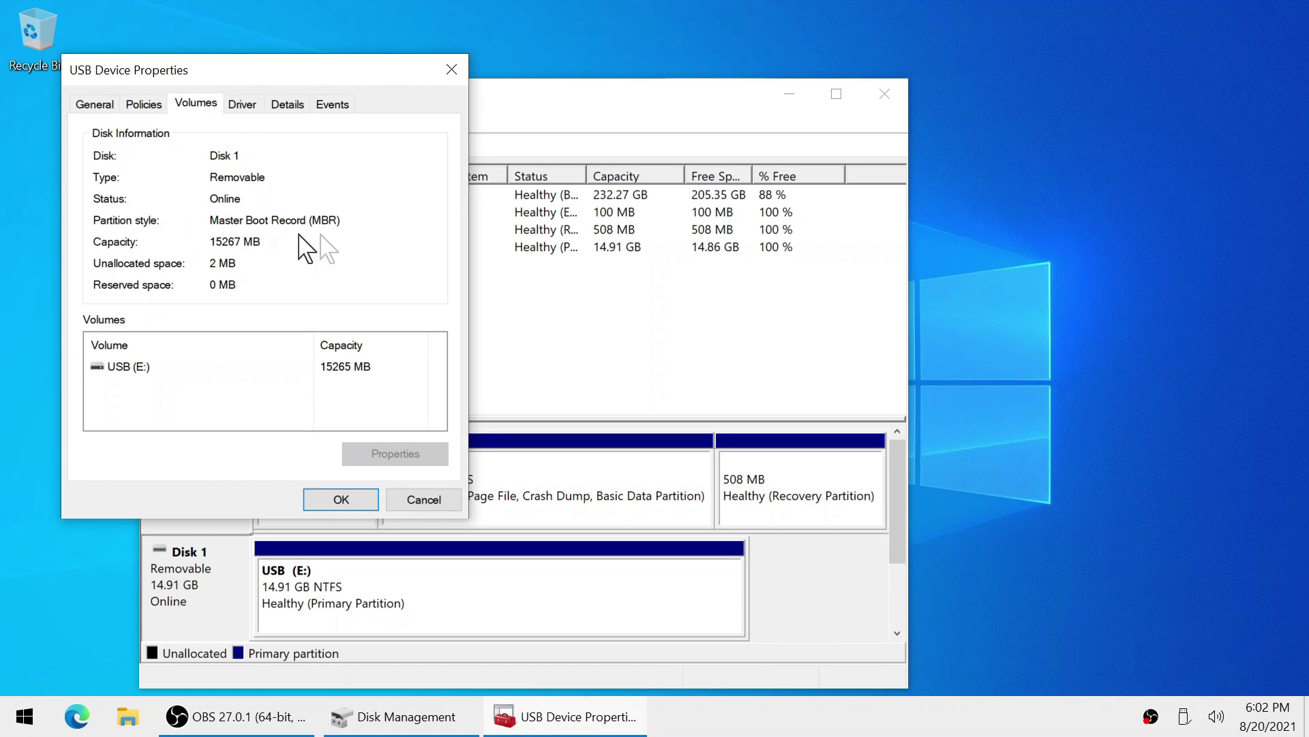
left_click(330, 507)
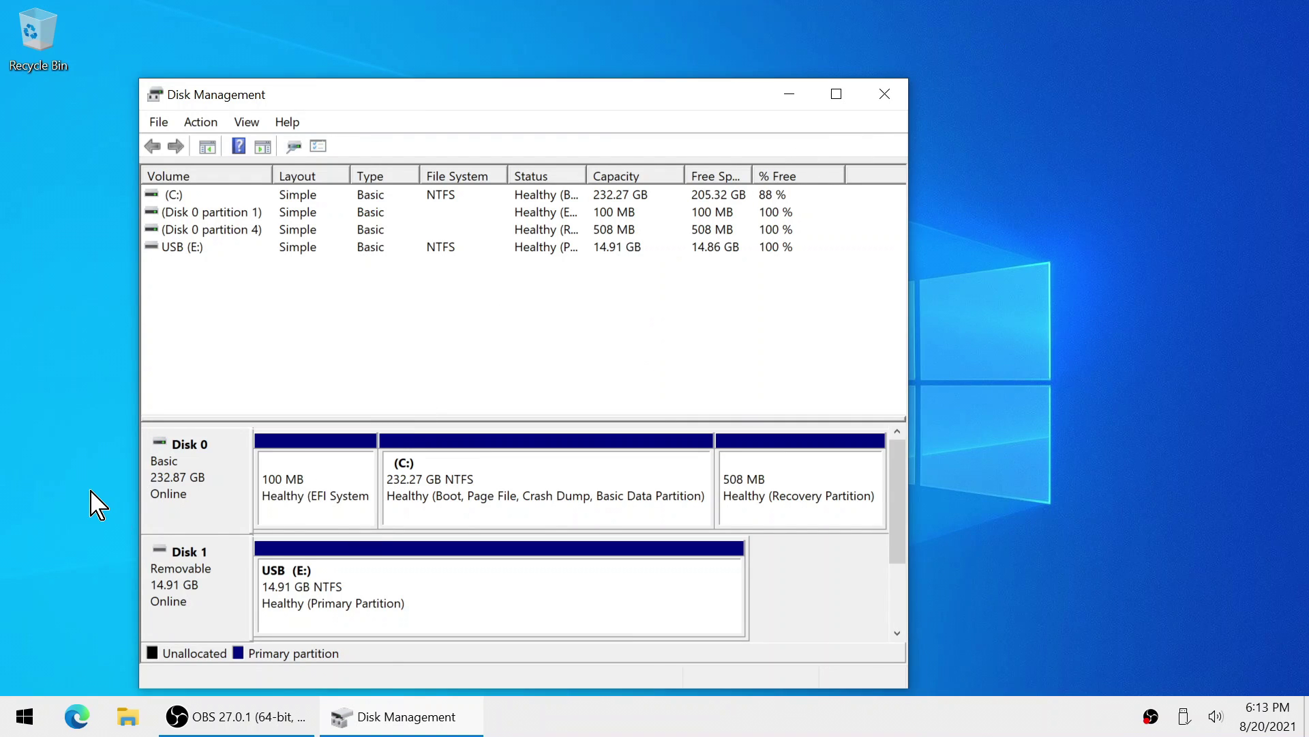
Step: Extract the Guiformat_X86_X64 zip in Downloads and select guiformat-x64 in the extracted folder
left_click(126, 717)
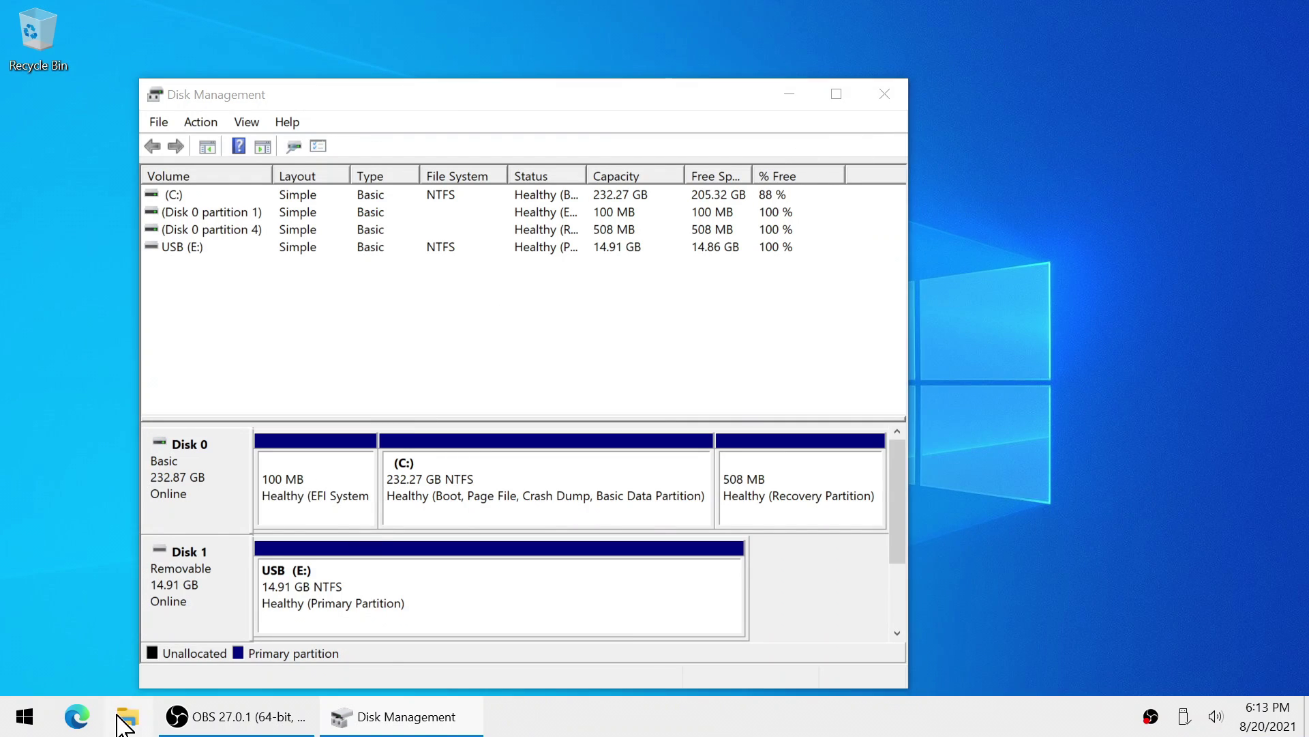
double_click(728, 232)
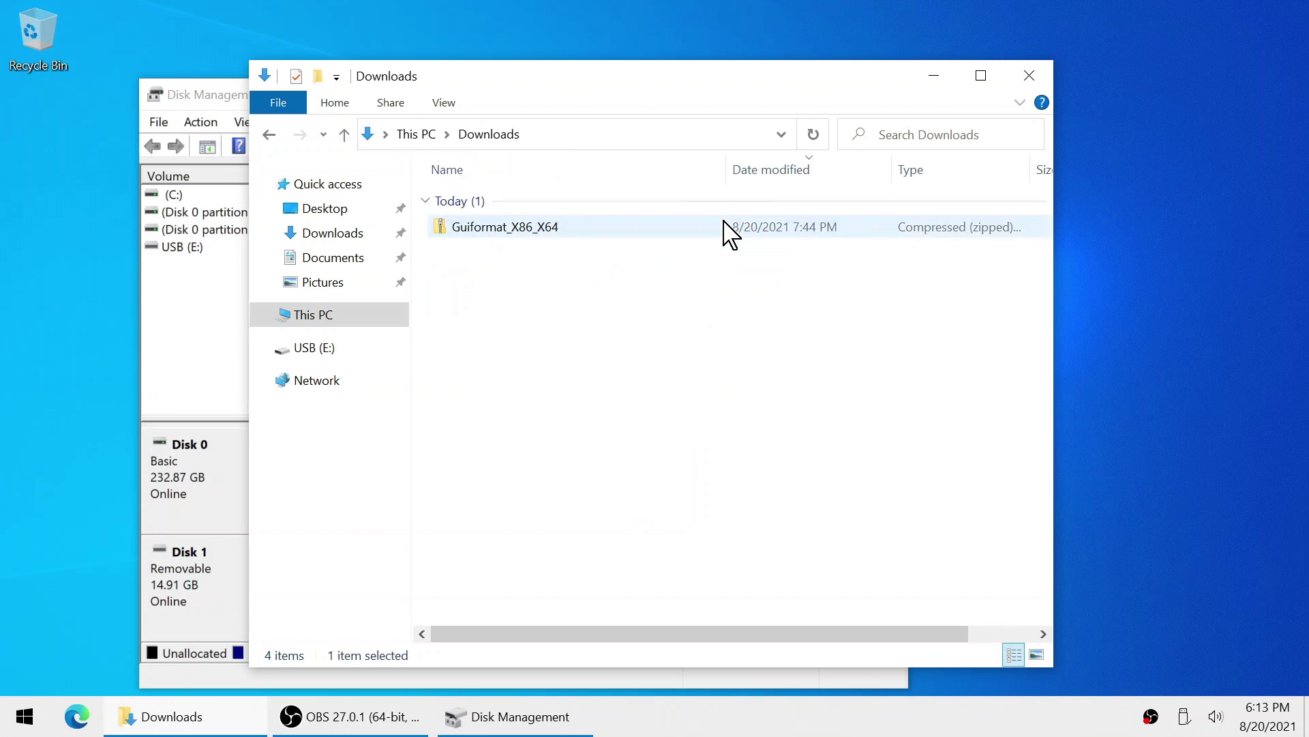
left_click(501, 226)
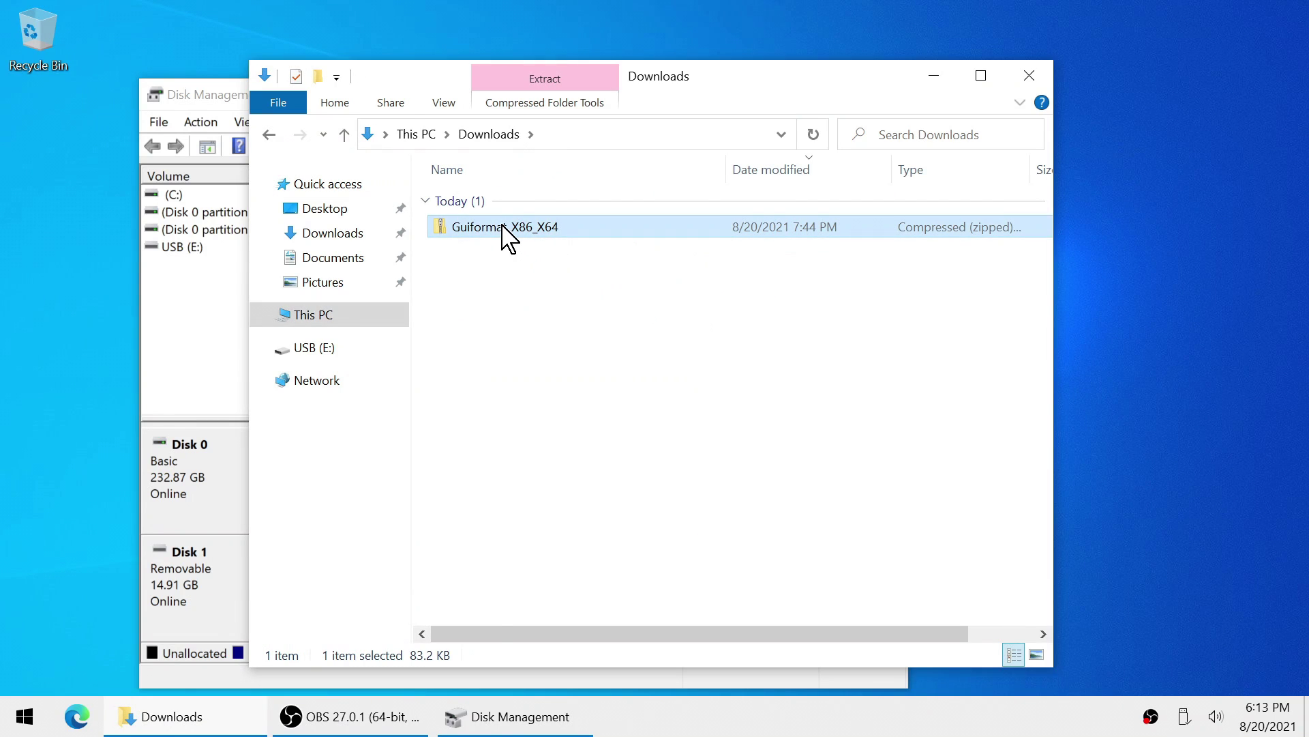
right_click(502, 226)
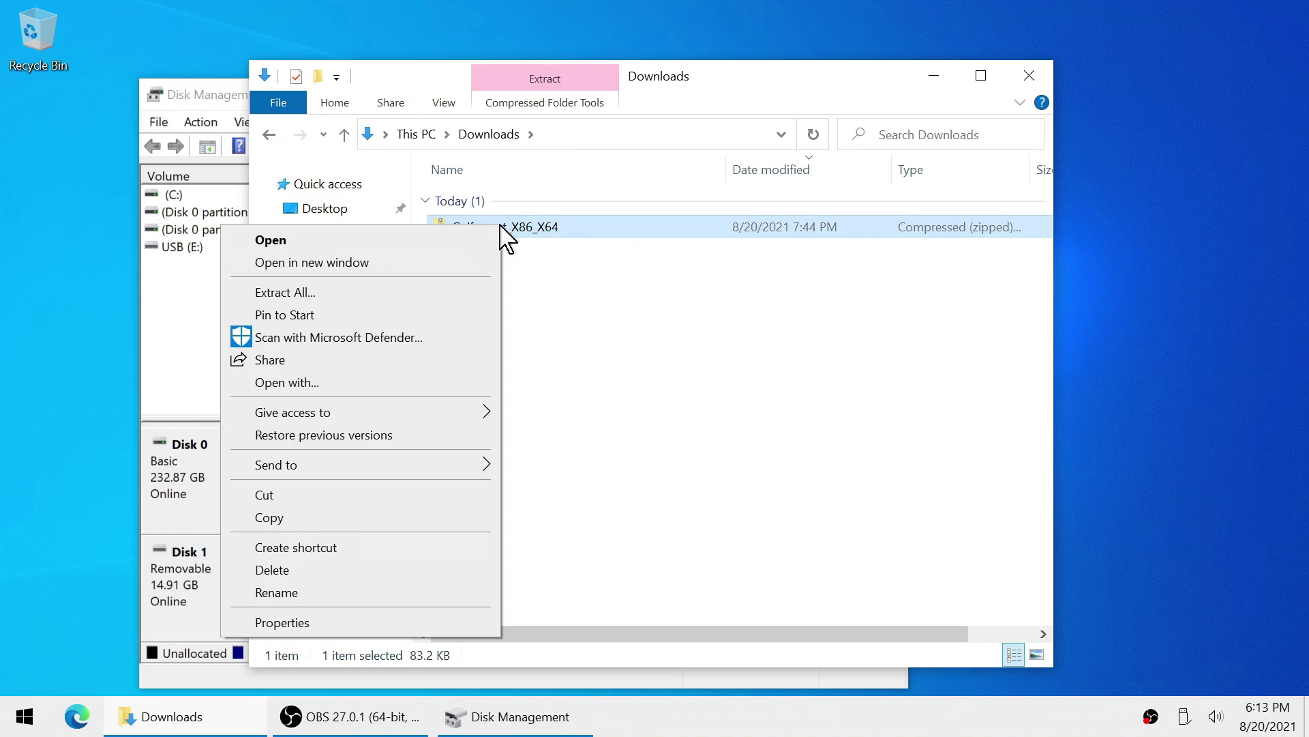
left_click(346, 292)
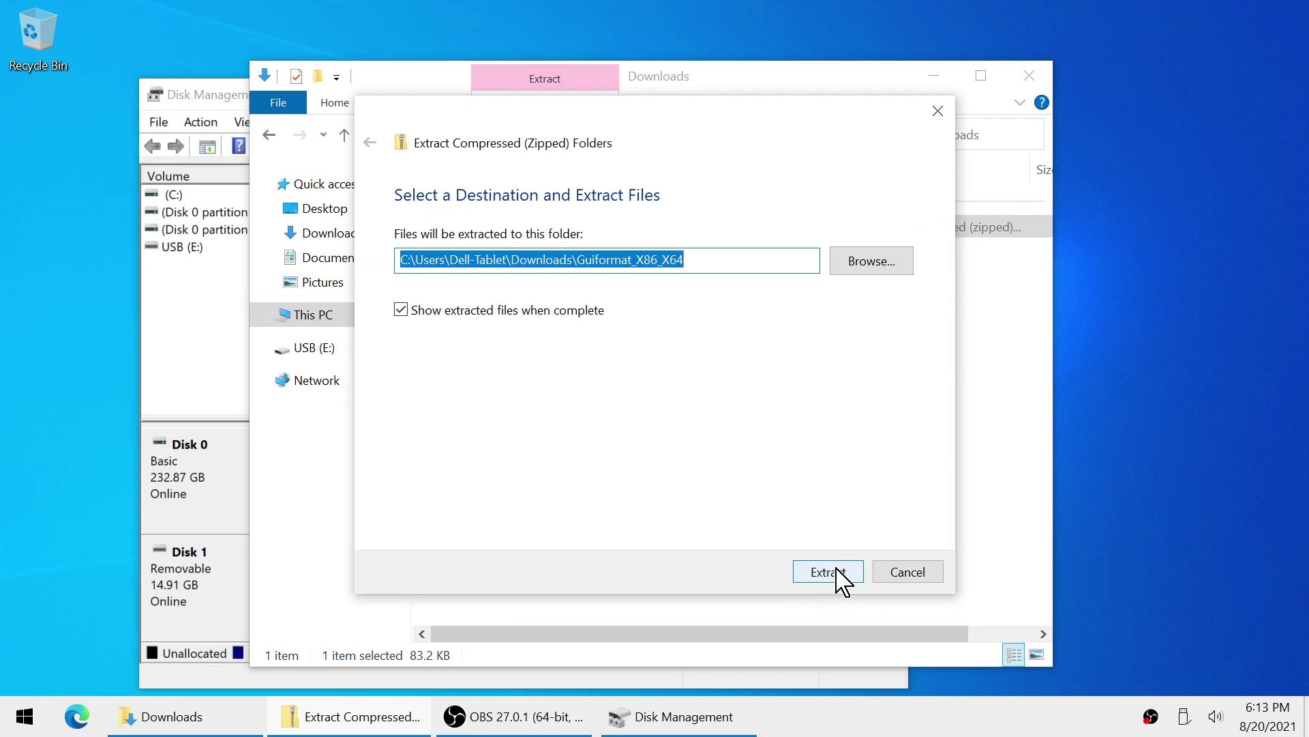
left_click(838, 572)
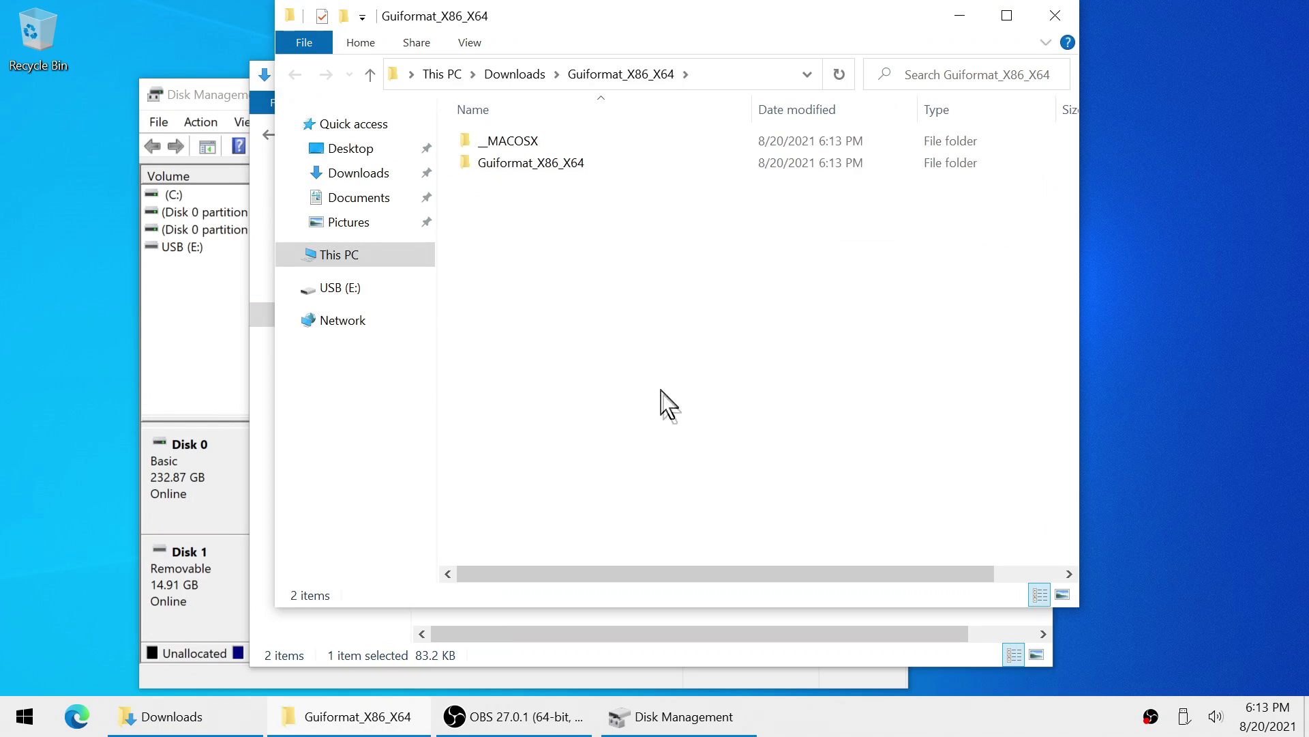
double_click(563, 169)
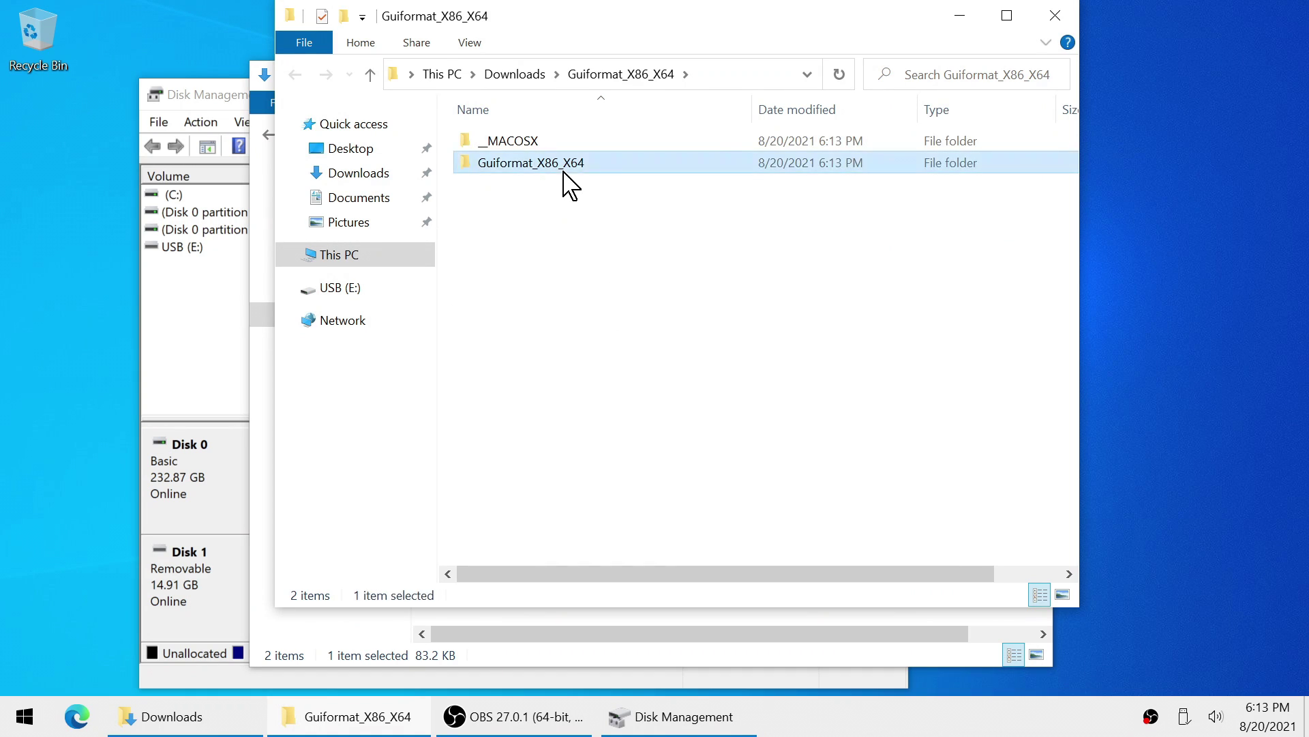
left_click(545, 183)
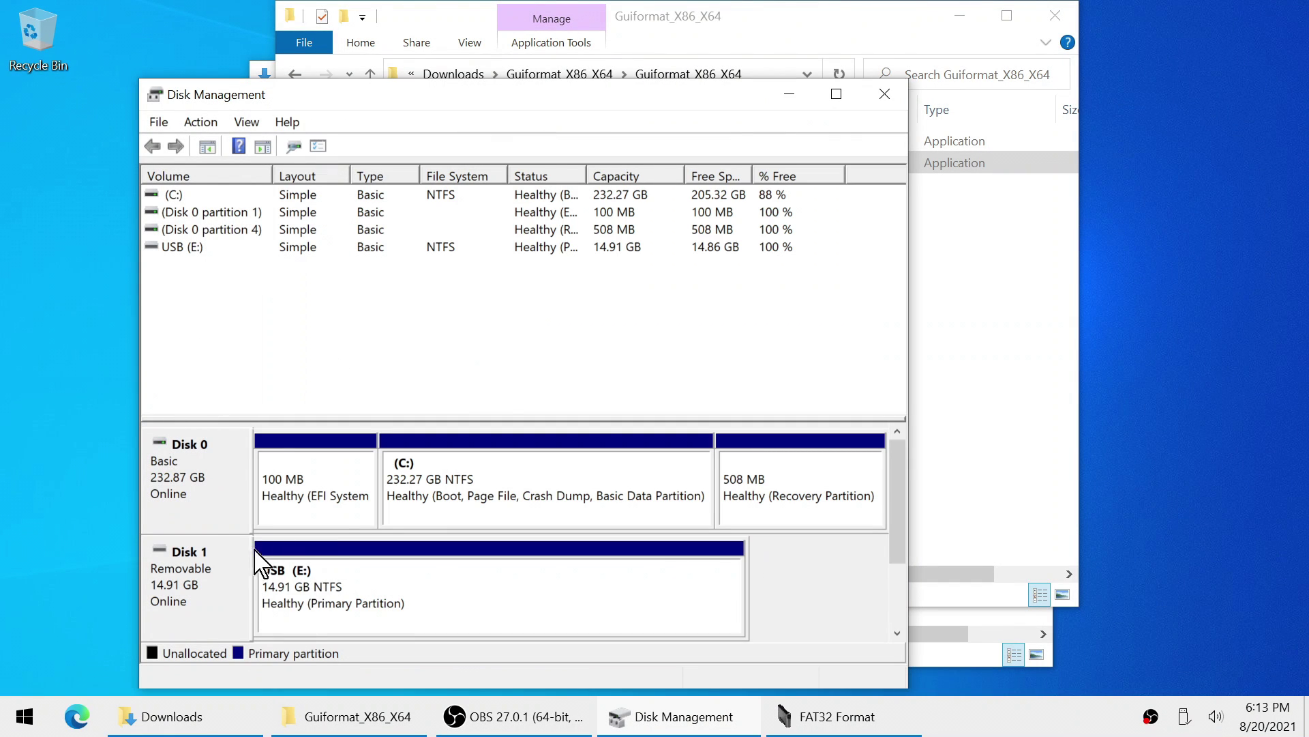
Step: Quick-format drive E:\ as FAT32 with 8192-byte allocation units and label USB, then close the formatter
left_click(785, 717)
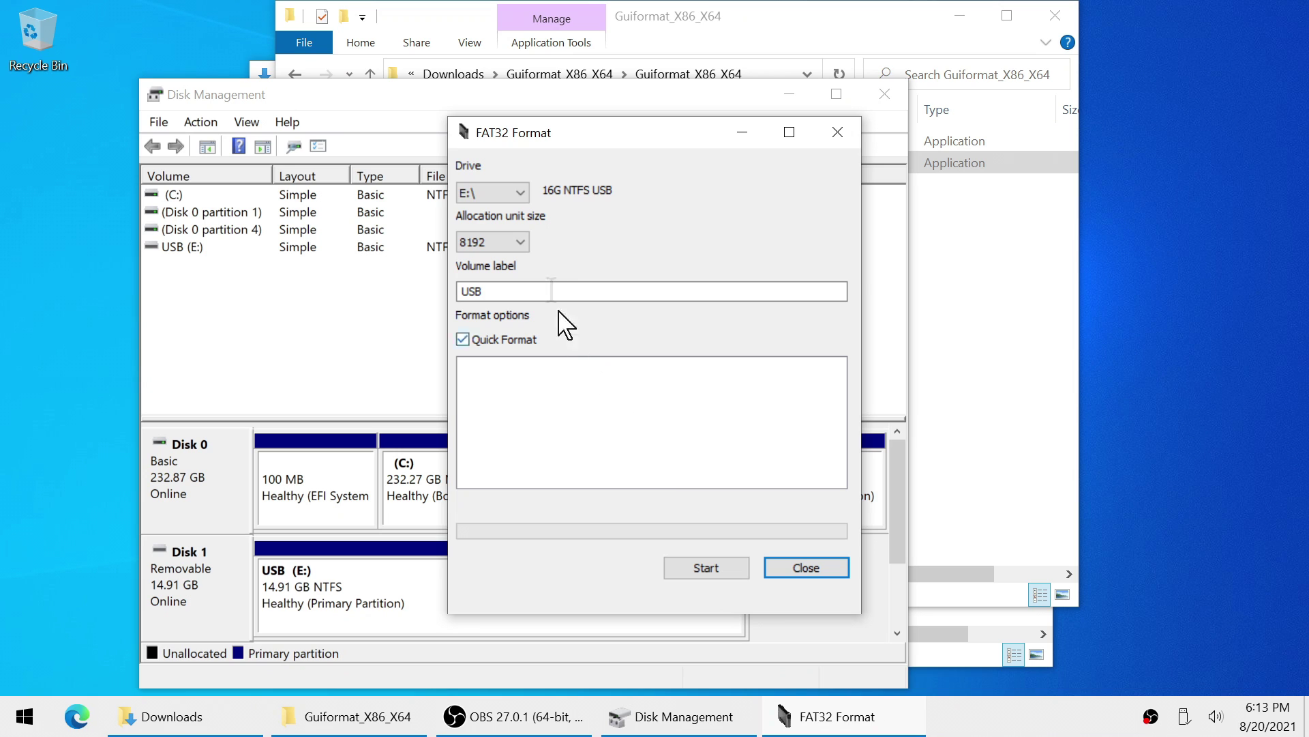
left_click(503, 193)
left_click(505, 204)
left_click(504, 244)
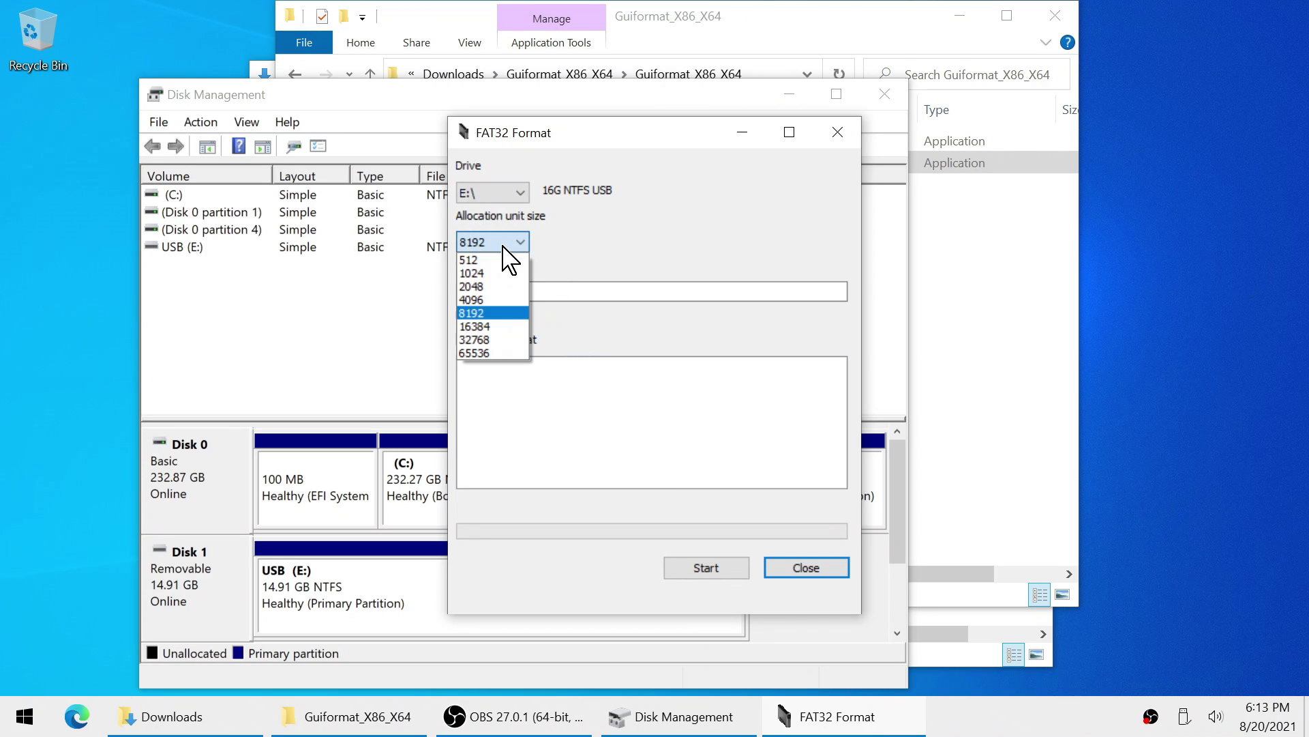
left_click(505, 244)
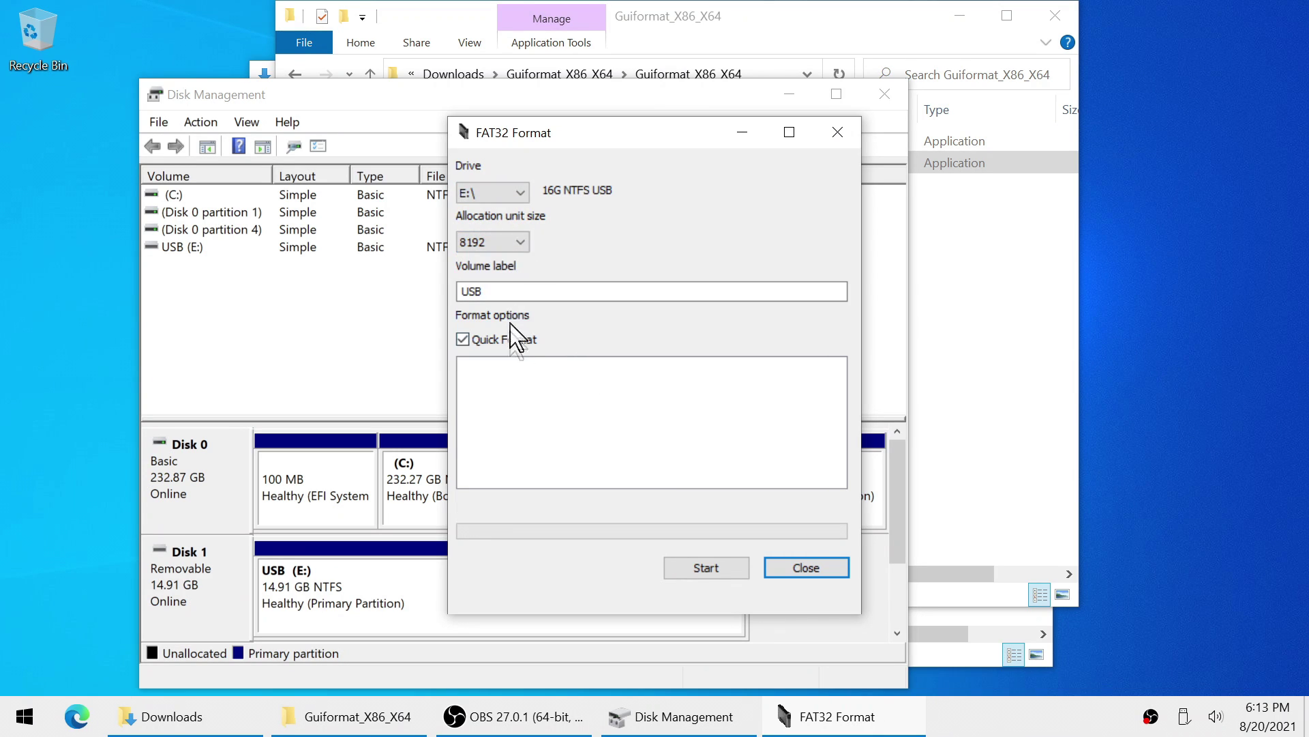
left_click(713, 571)
left_click(646, 430)
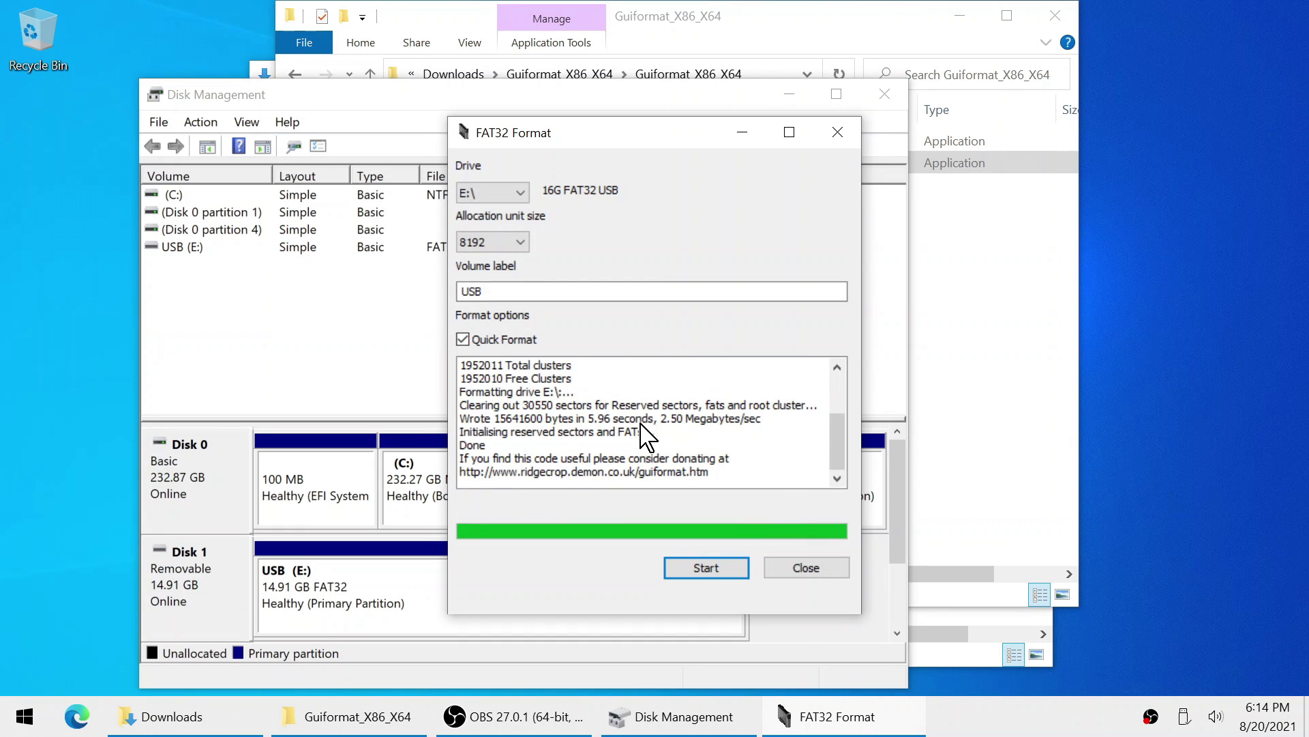
left_click(805, 567)
left_click(944, 432)
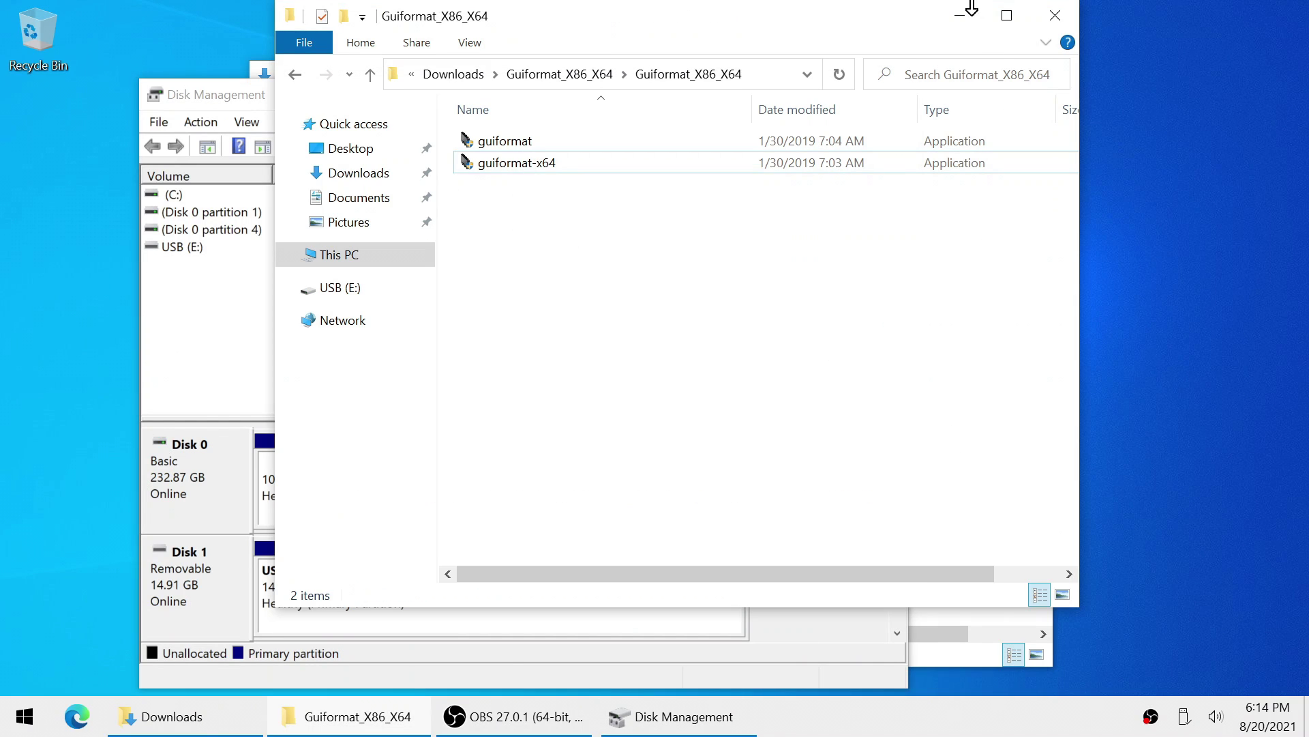
Step: Delete both Guiformat_X86_X64 items from Downloads and close the Explorer windows
left_click(1054, 16)
left_click(958, 300)
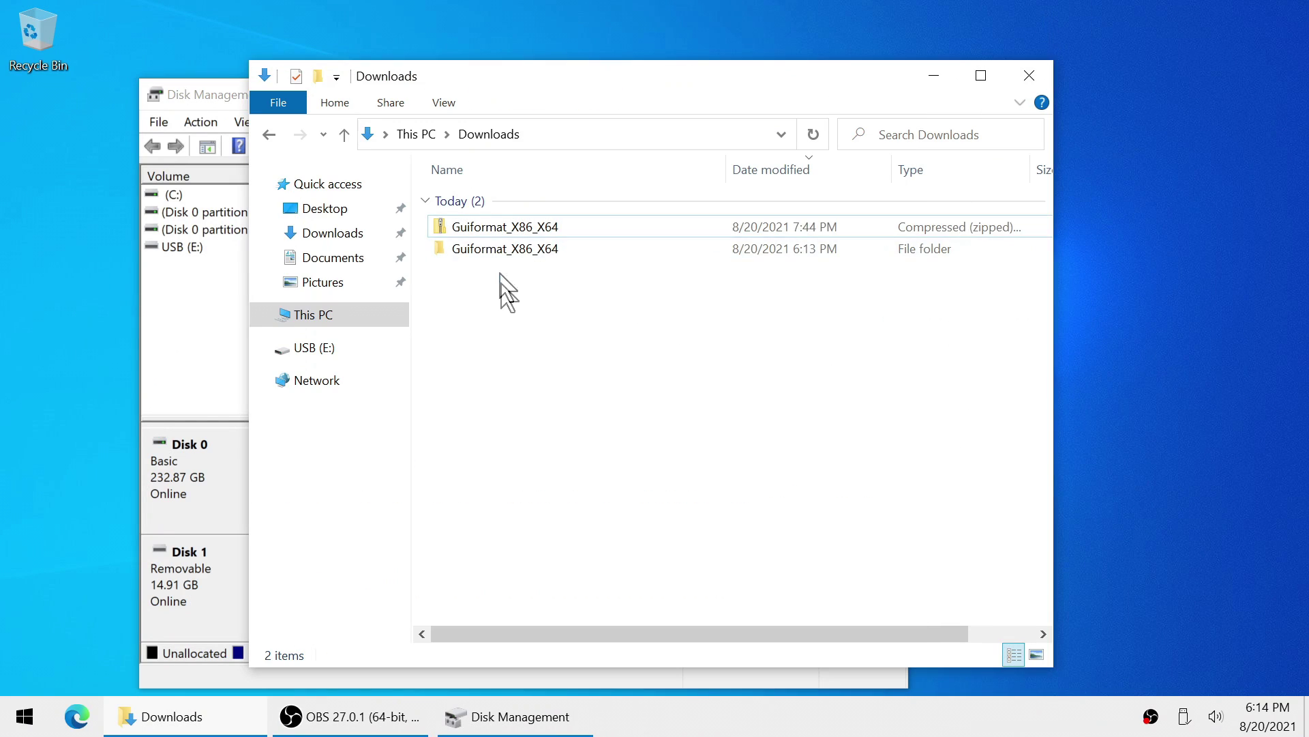
left_click_drag(500, 275, 494, 196)
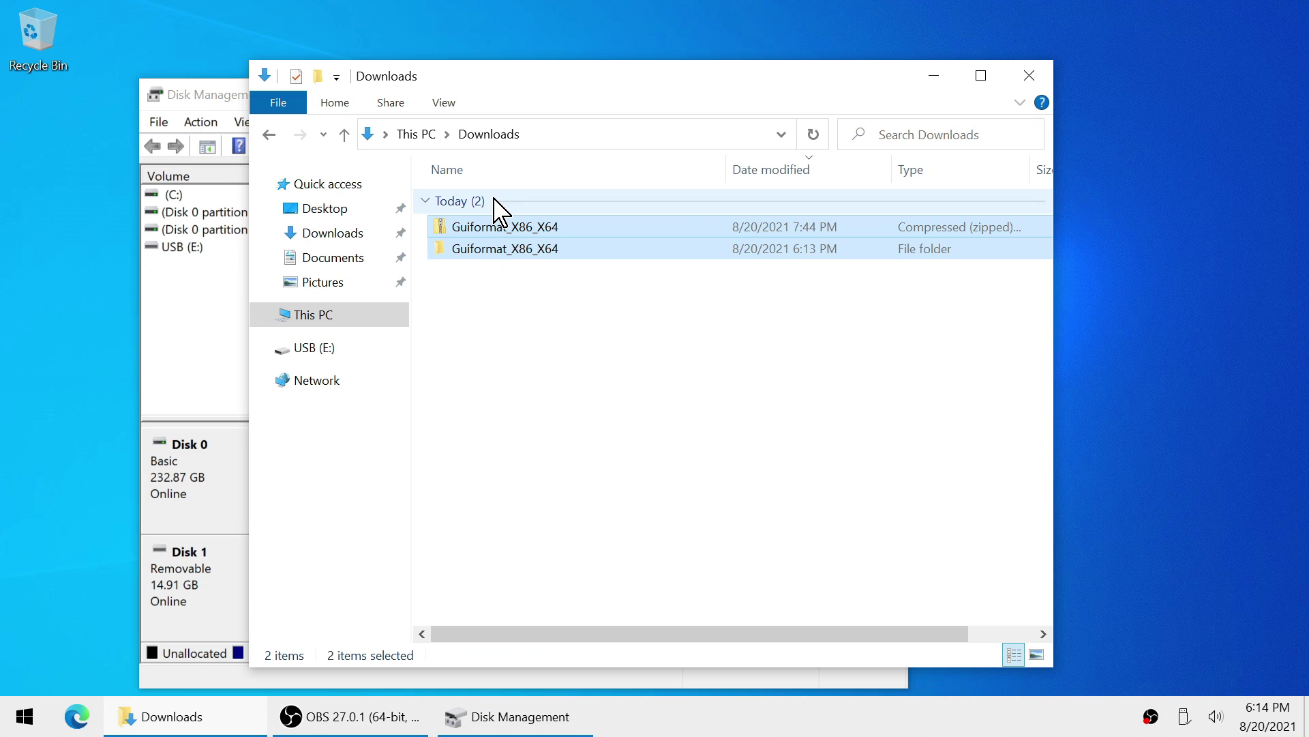
key("Delete")
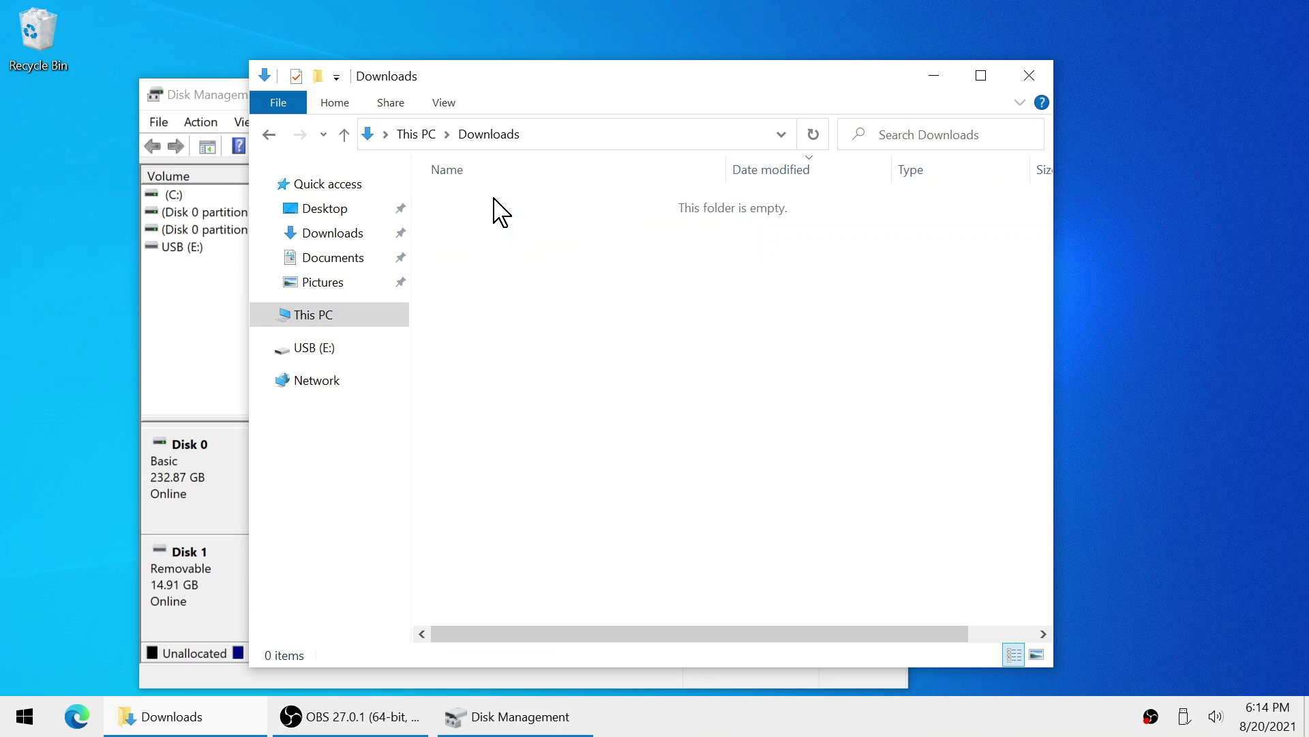
left_click(1029, 75)
Step: Empty the desktop Recycle Bin, confirming the permanent deletion
right_click(41, 34)
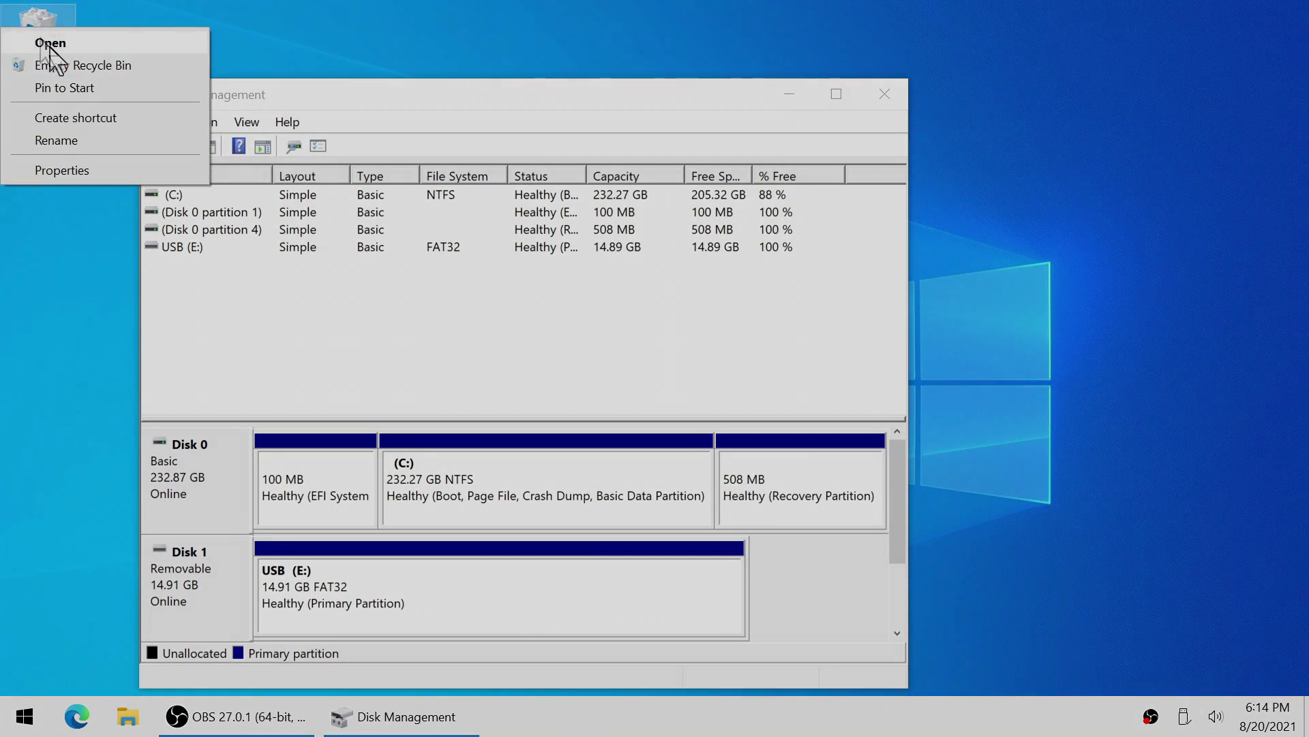
left_click(82, 65)
left_click(733, 379)
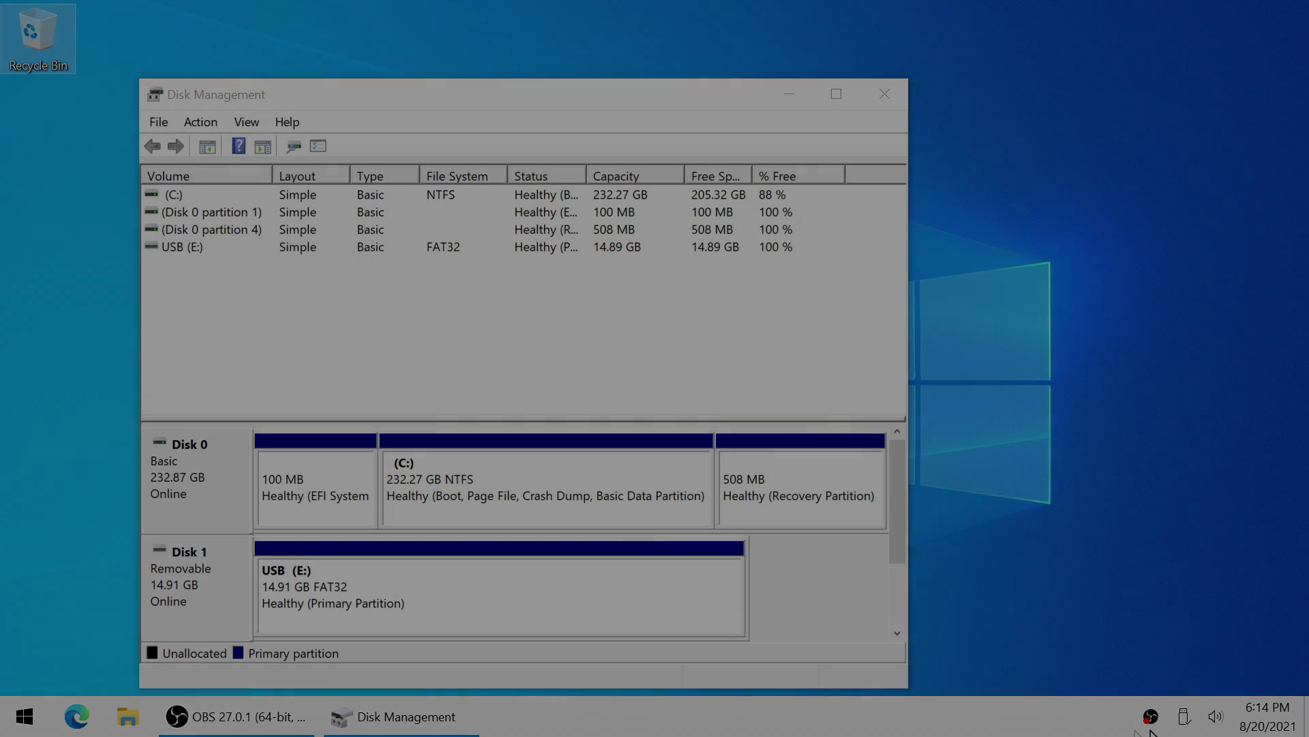